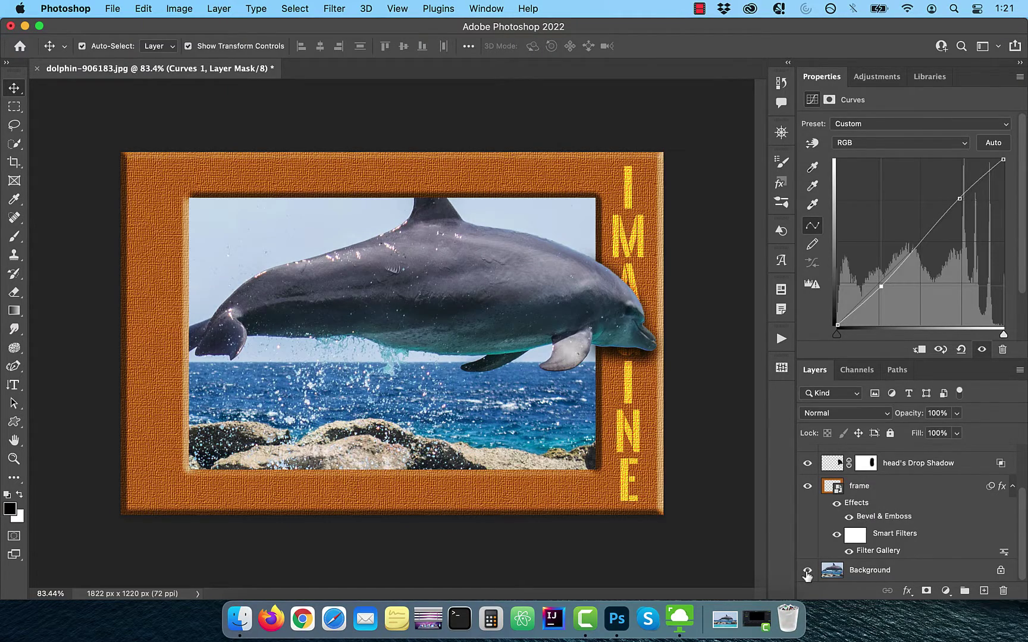
# - Alt-click the Background eye to toggle the frame and shadow layers, ending with them hidden
pyautogui.keyDown('alt'); pyautogui.click(807, 575); pyautogui.keyUp('alt')
pyautogui.keyDown('alt'); pyautogui.click(807, 575); pyautogui.keyUp('alt')
pyautogui.keyDown('alt'); pyautogui.click(807, 574); pyautogui.keyUp('alt')
pyautogui.keyDown('alt'); pyautogui.click(807, 574); pyautogui.keyUp('alt')
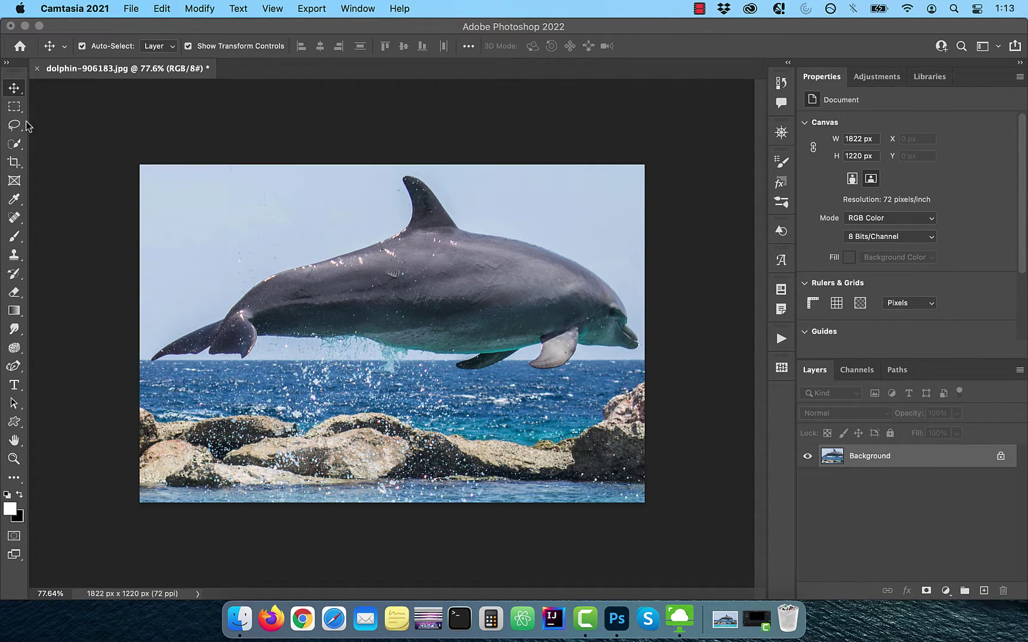
# - Draw a rectangular marquee inside the photo and nudge it evenly with Transform Selection
pyautogui.rightClick(14, 106)
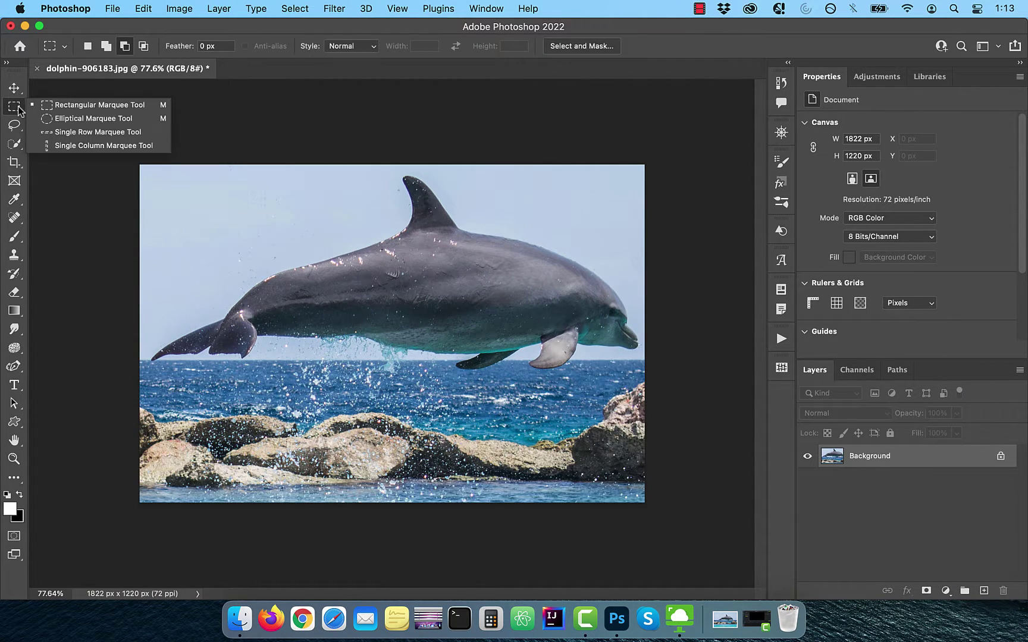
pyautogui.click(57, 107)
pyautogui.moveTo(585, 204); pyautogui.dragTo(206, 457)
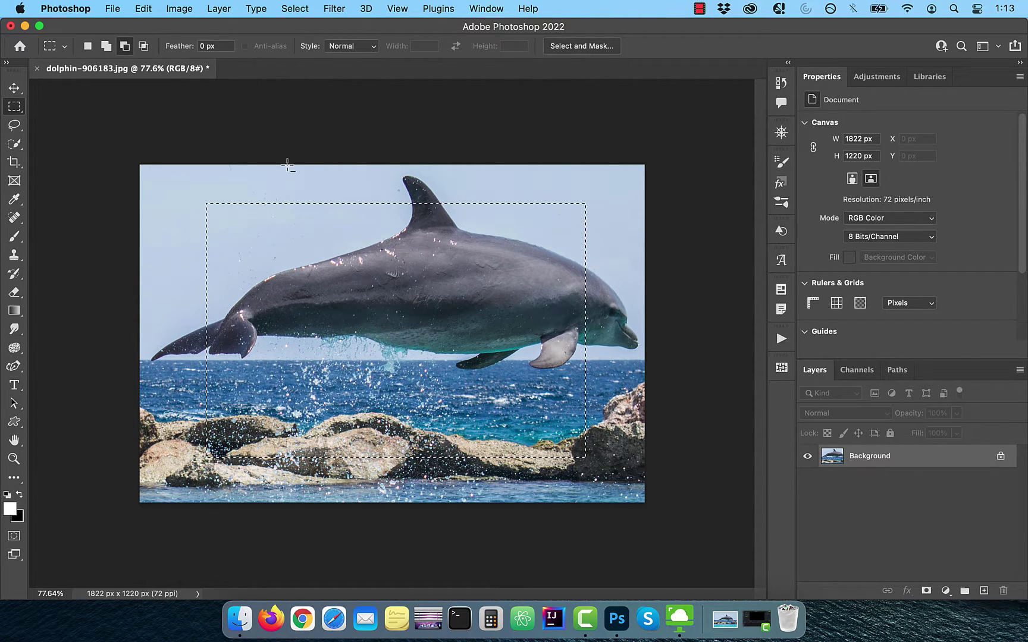
pyautogui.click(293, 8)
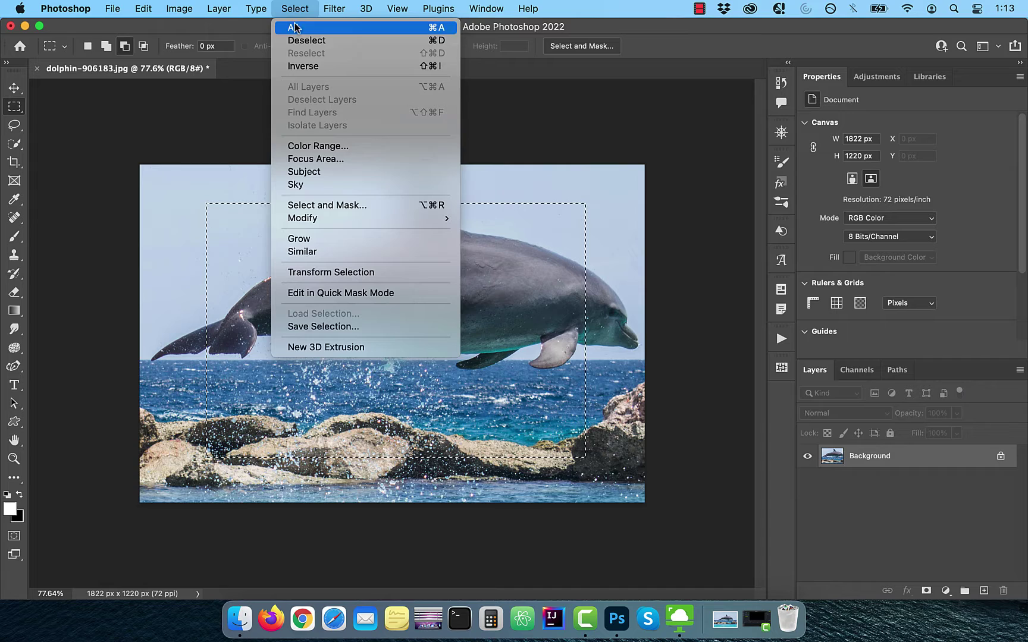
pyautogui.click(324, 272)
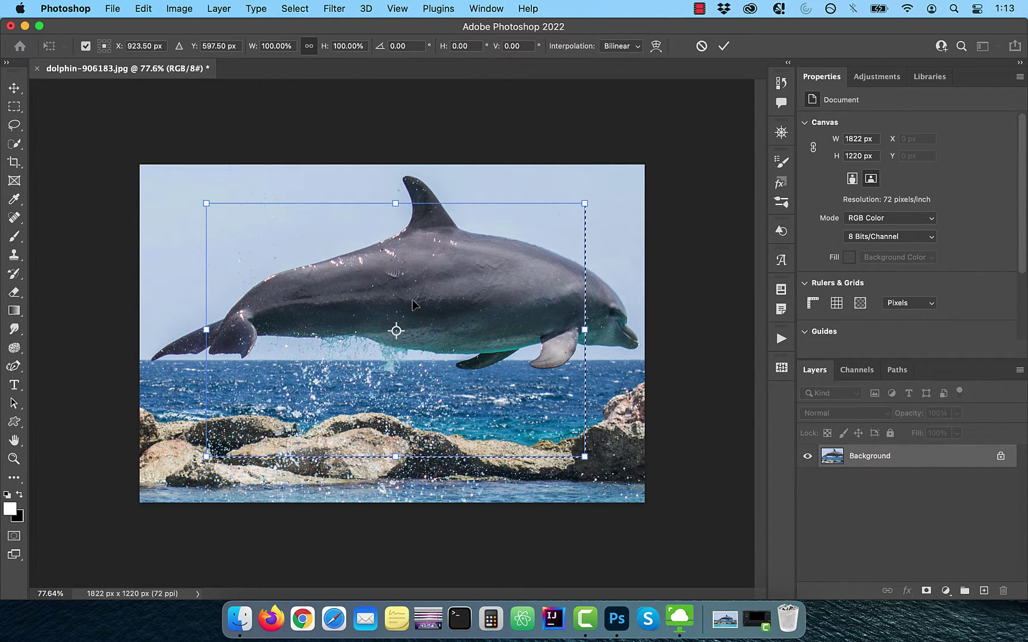
pyautogui.moveTo(417, 300); pyautogui.dragTo(407, 299)
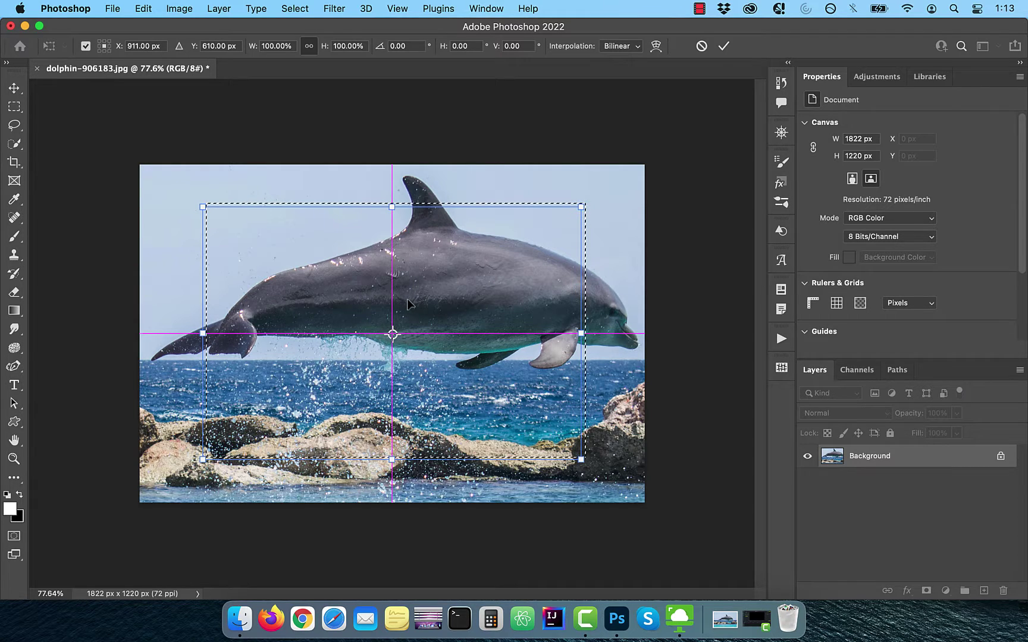
pyautogui.click(724, 46)
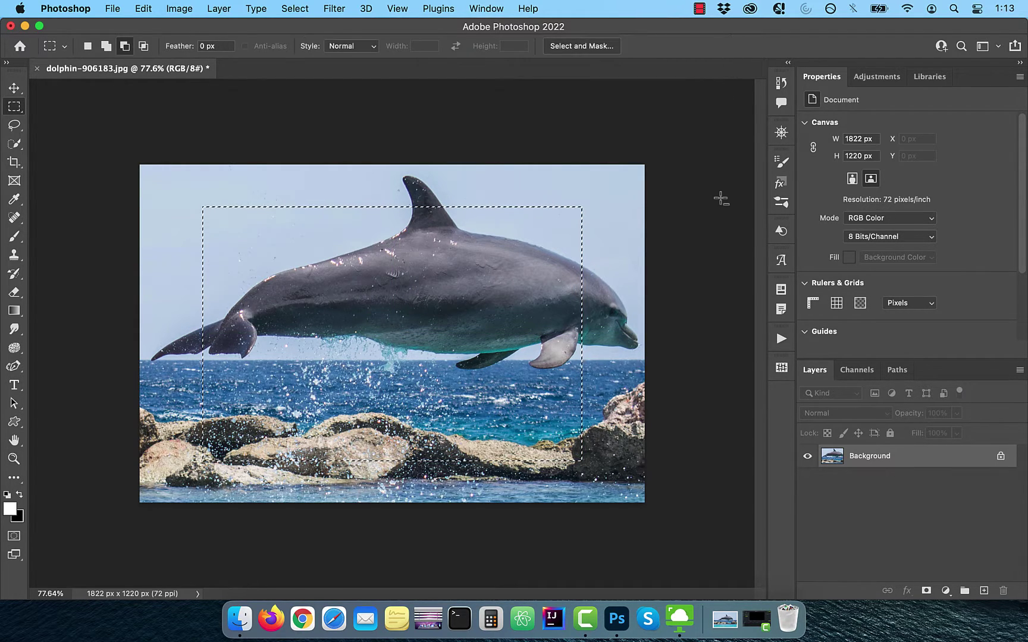
# - Duplicate Background, mask the copy to the selection, and invert the mask to keep only the border
pyautogui.moveTo(882, 464); pyautogui.dragTo(984, 591)
pyautogui.click(925, 591)
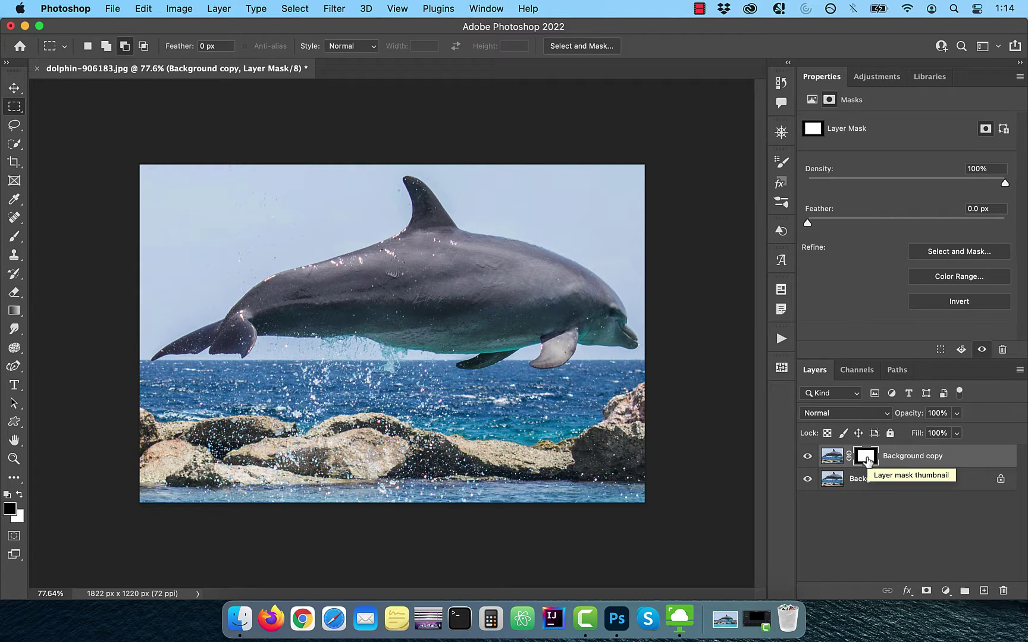
pyautogui.press('super+i')
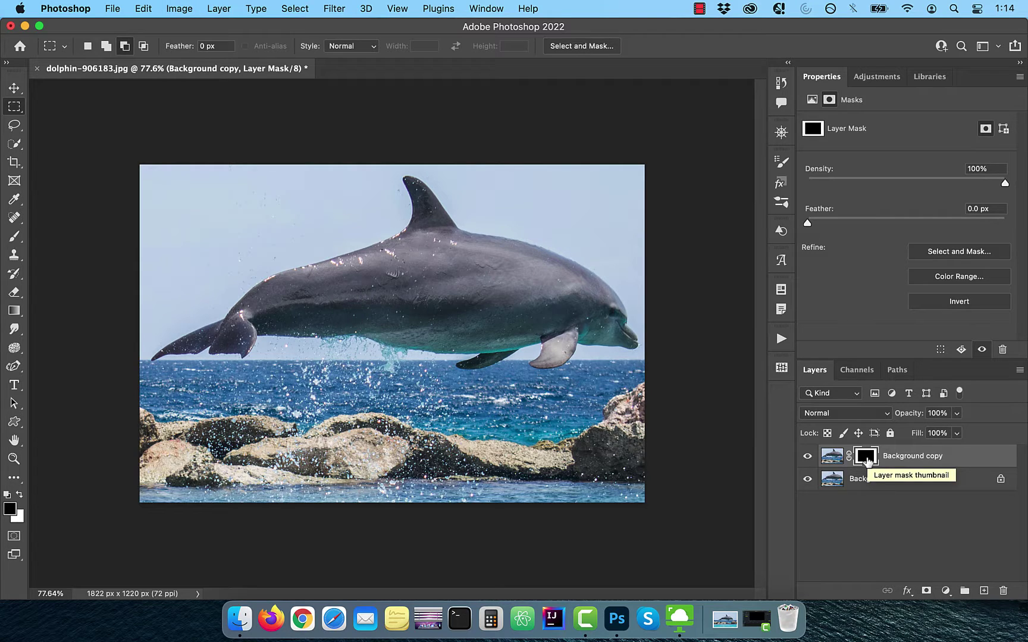
pyautogui.click(831, 459)
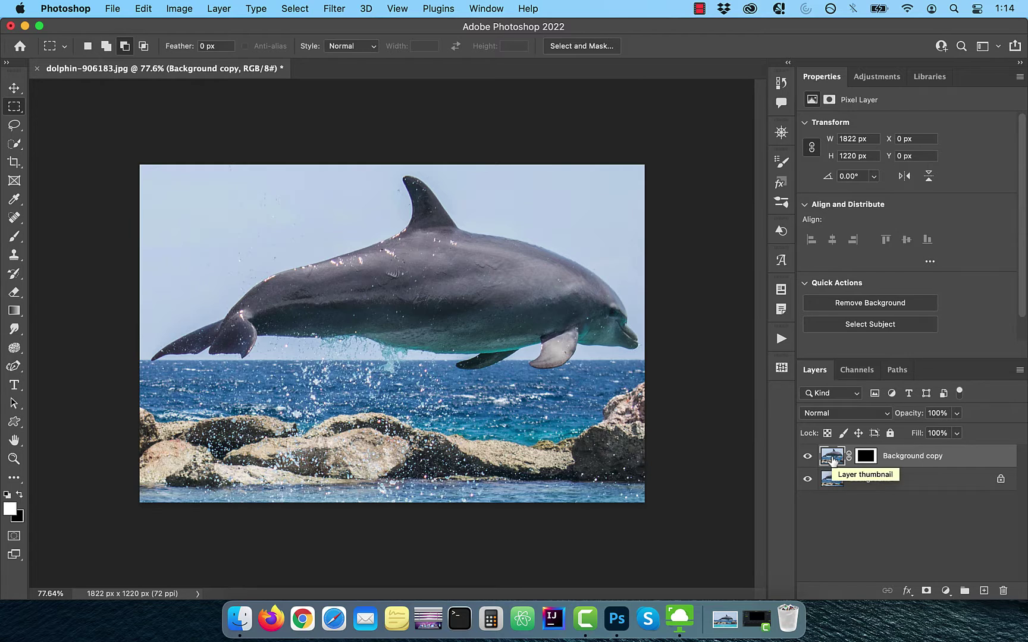
# - Fill the border layer with the orange colour #b56b0b
pyautogui.click(144, 8)
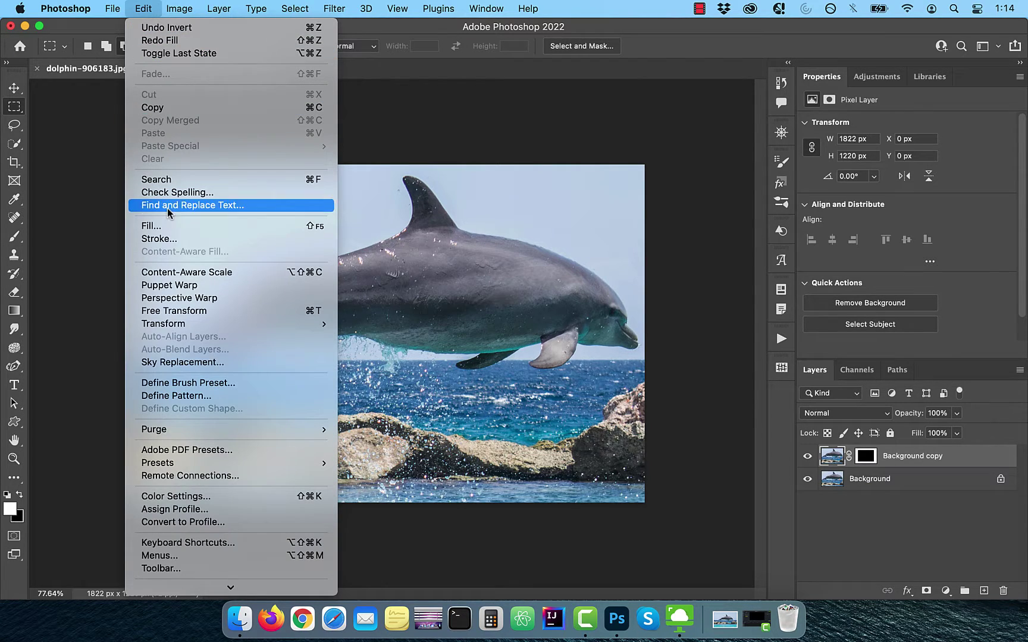
pyautogui.click(164, 226)
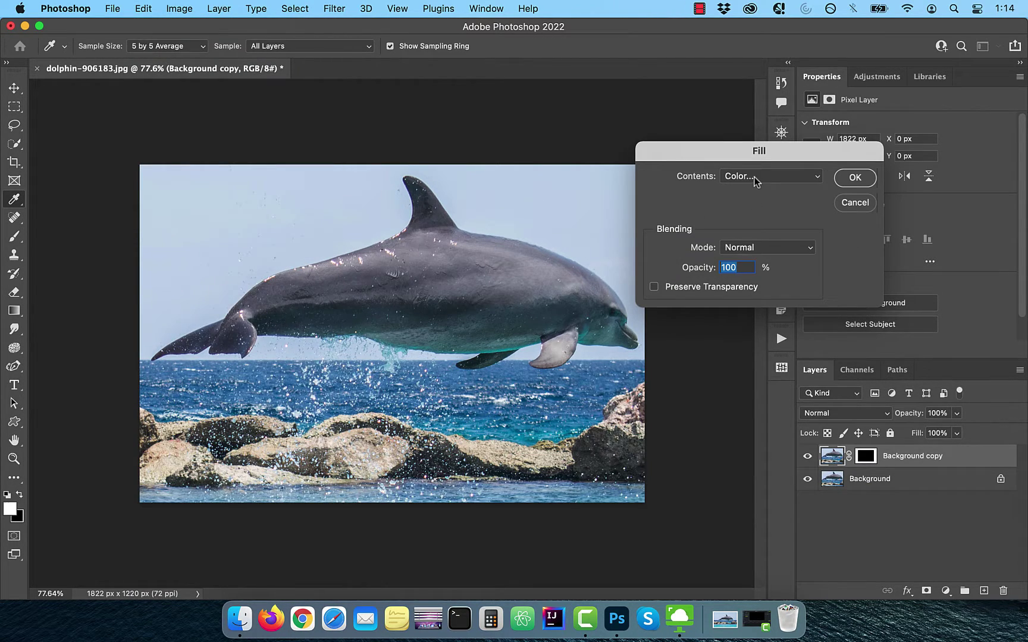
pyautogui.click(756, 178)
pyautogui.click(756, 177)
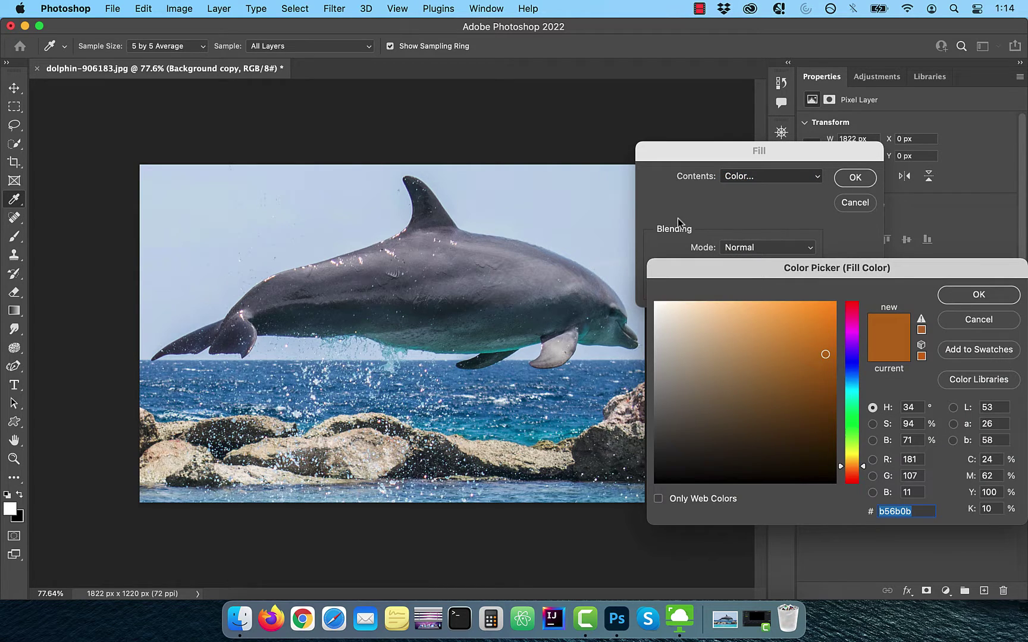
pyautogui.click(981, 296)
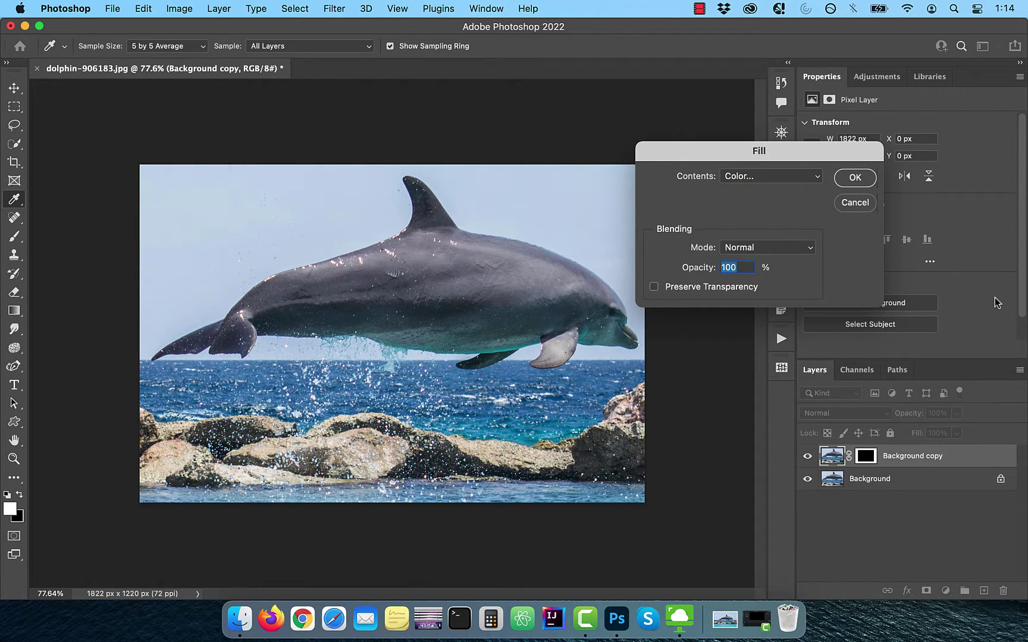
pyautogui.click(858, 186)
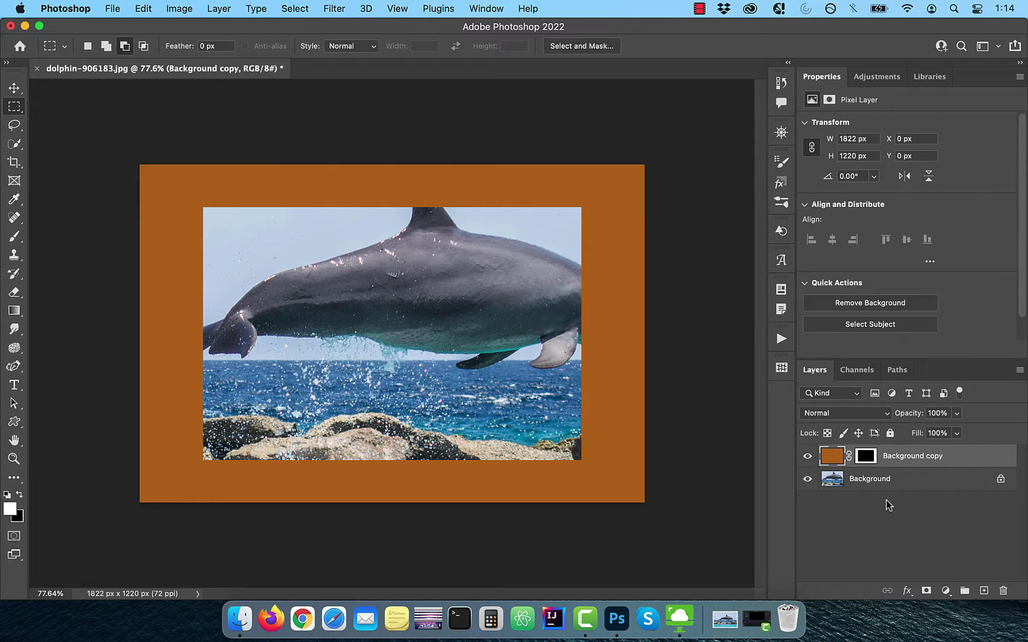
# - Convert the orange layer to a smart object and rename it 'frame'
pyautogui.rightClick(895, 458)
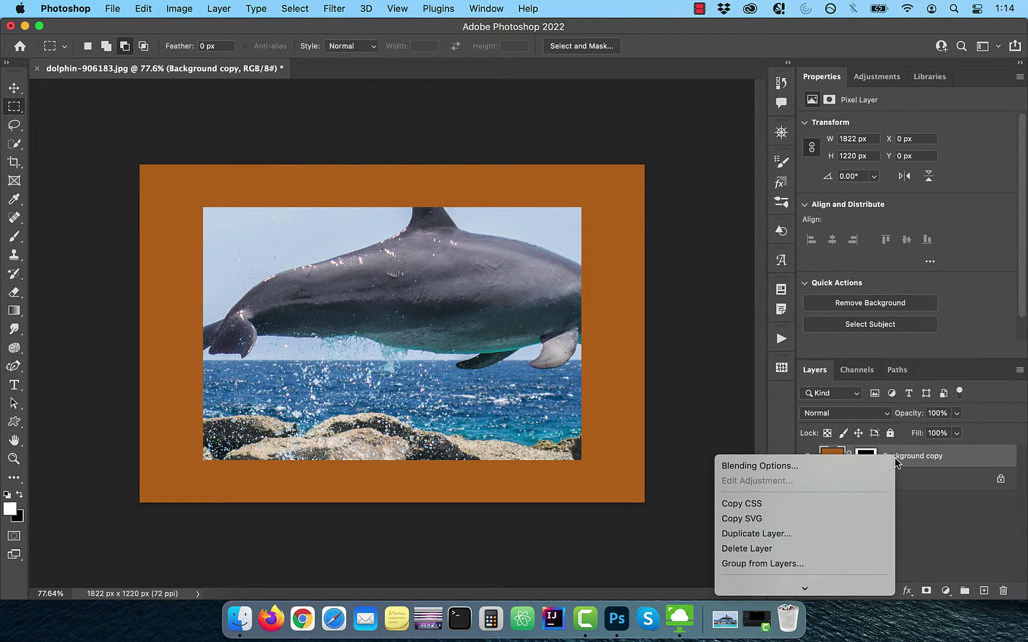
pyautogui.moveTo(824, 598)
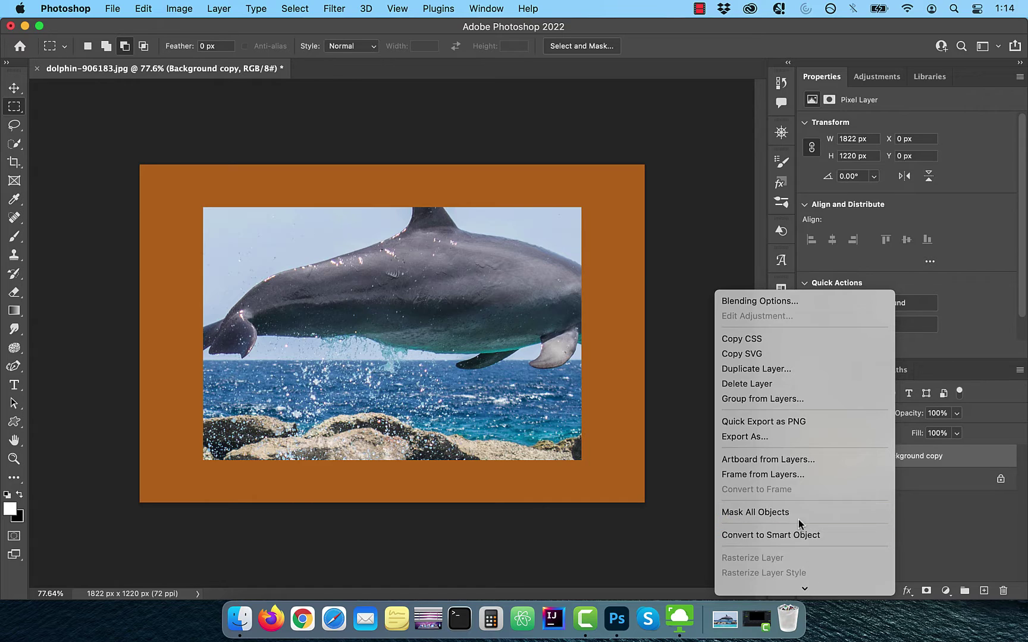
pyautogui.click(798, 536)
pyautogui.doubleClick(877, 456)
pyautogui.write('frame')
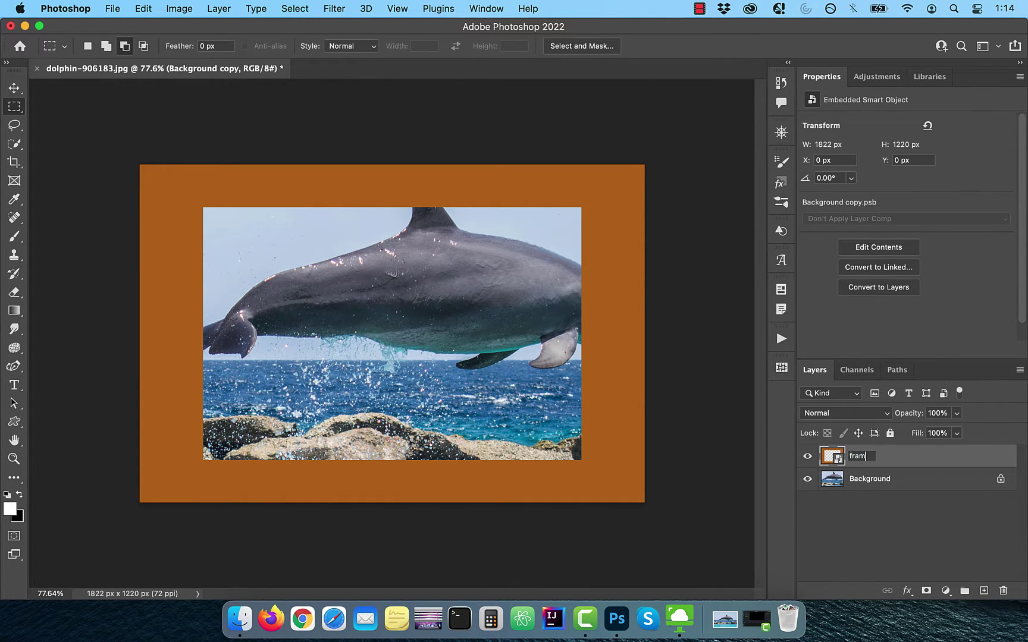
pyautogui.press('Return')
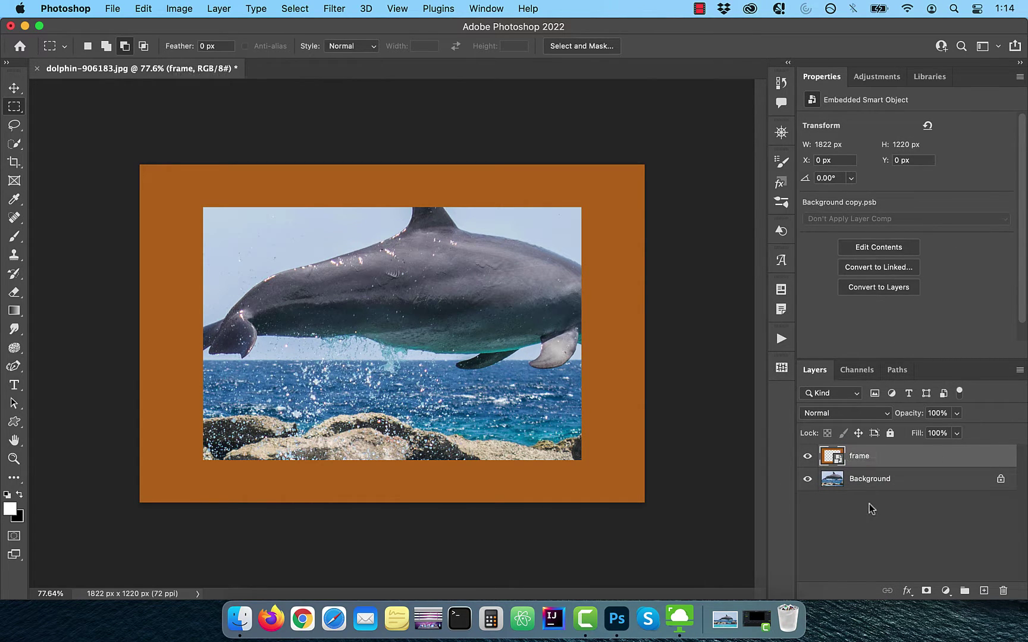
# - Apply a Canvas Texturizer (200% scaling, relief 6) to the frame, then duplicate the Background photo
pyautogui.click(335, 9)
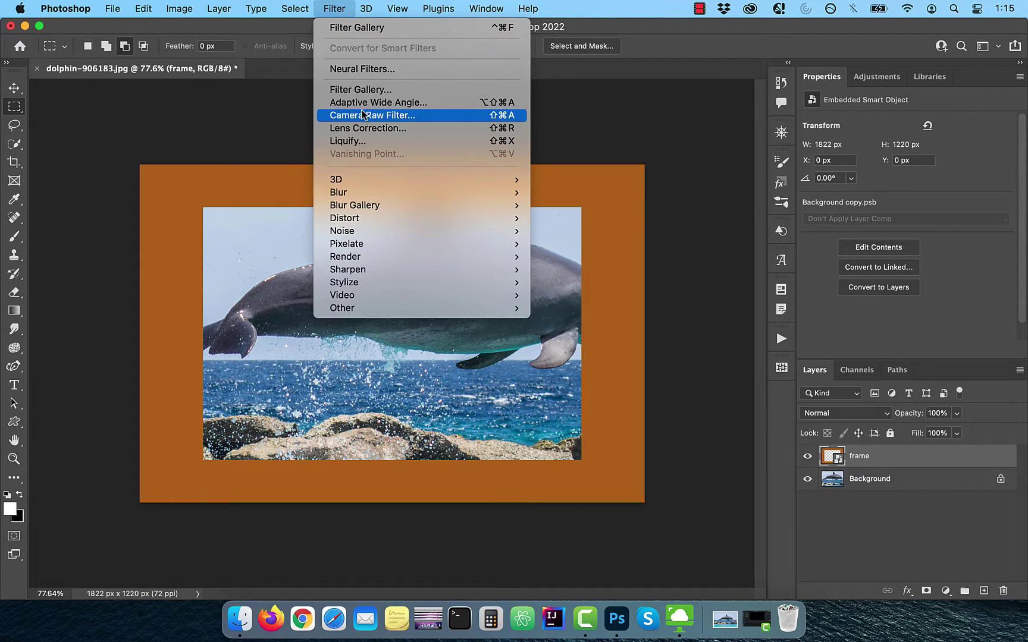
pyautogui.click(359, 90)
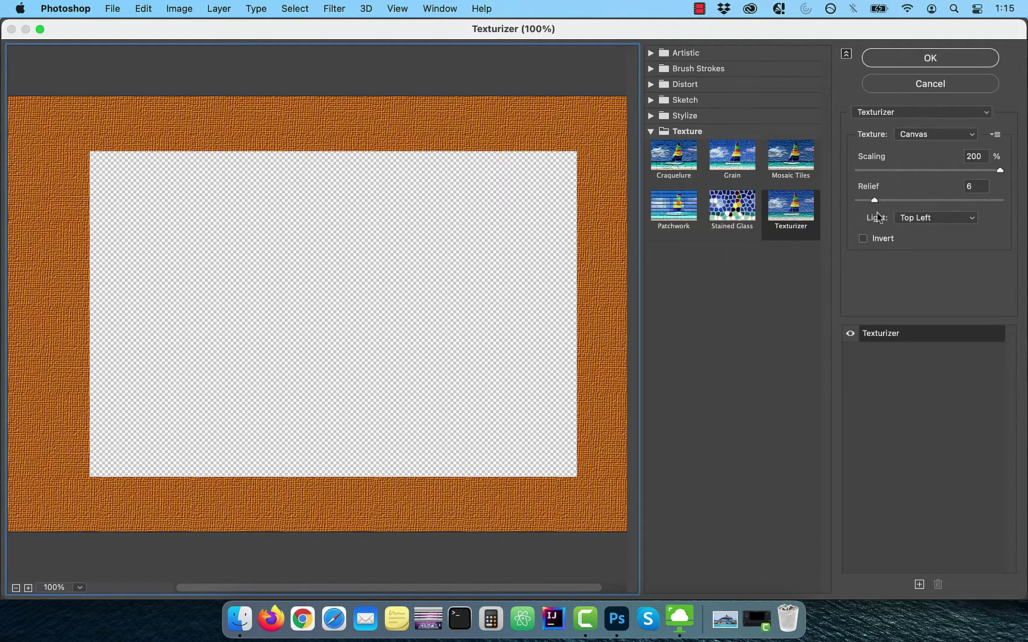
pyautogui.click(929, 58)
pyautogui.moveTo(874, 515); pyautogui.dragTo(985, 592)
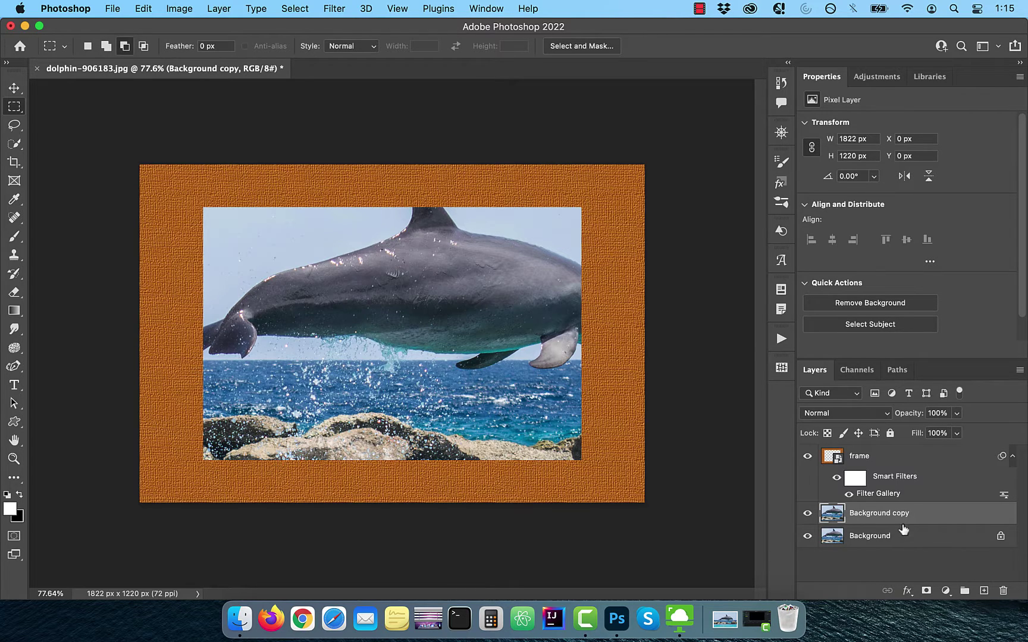
# - Move the photo copy above frame, rename it 'head', and quick-select the dolphin's head
pyautogui.moveTo(893, 520); pyautogui.dragTo(883, 458)
pyautogui.doubleClick(883, 456)
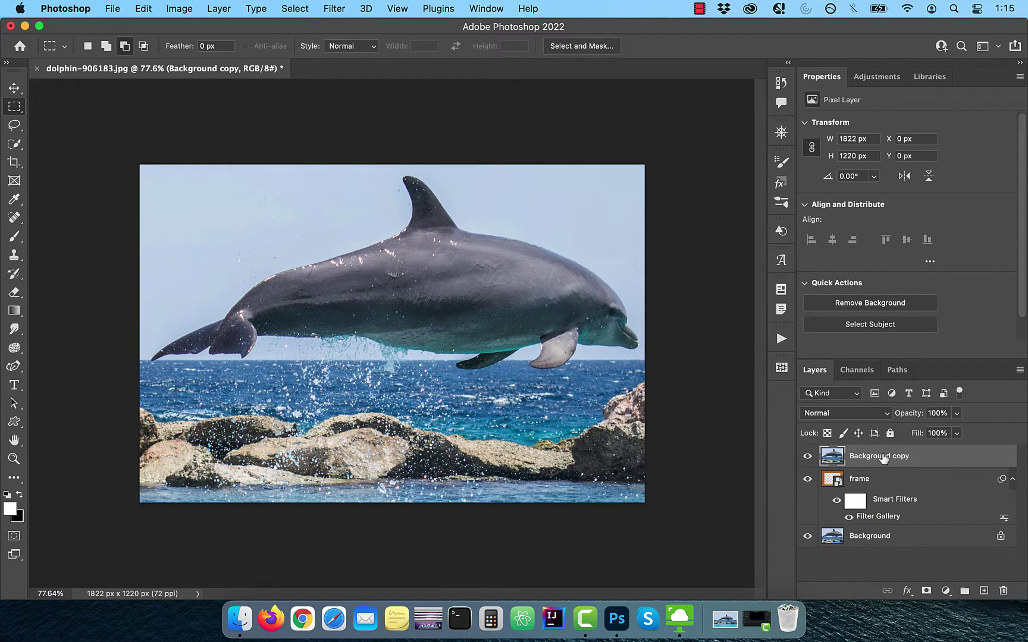
pyautogui.write('head')
pyautogui.press('Return')
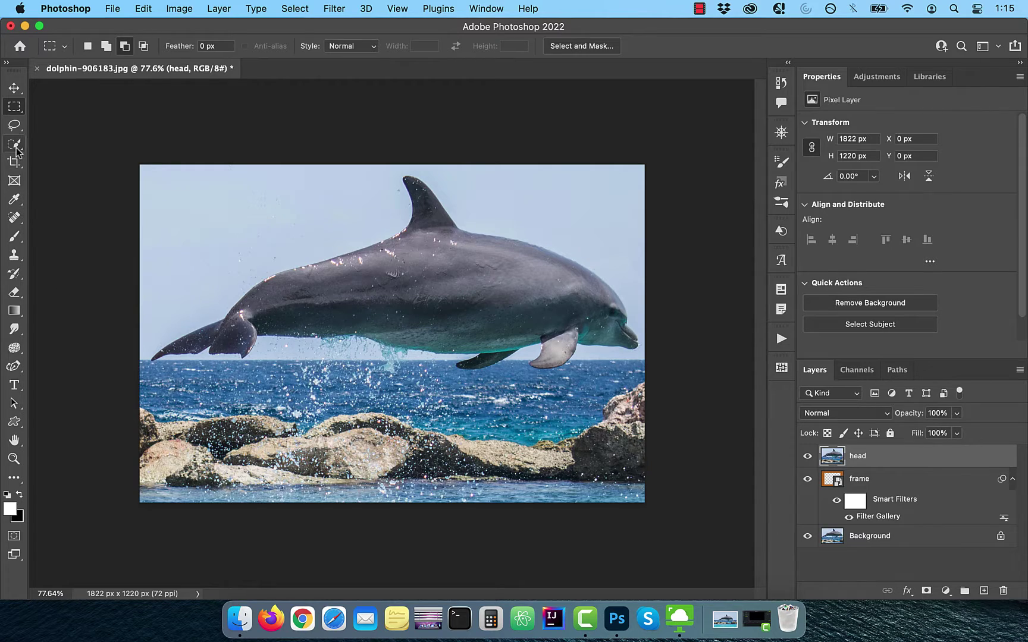
pyautogui.click(14, 143)
pyautogui.moveTo(607, 321)
pyautogui.mouseDown()
pyautogui.moveTo(575, 292)
pyautogui.moveTo(551, 344)
pyautogui.moveTo(539, 279)
pyautogui.mouseUp()
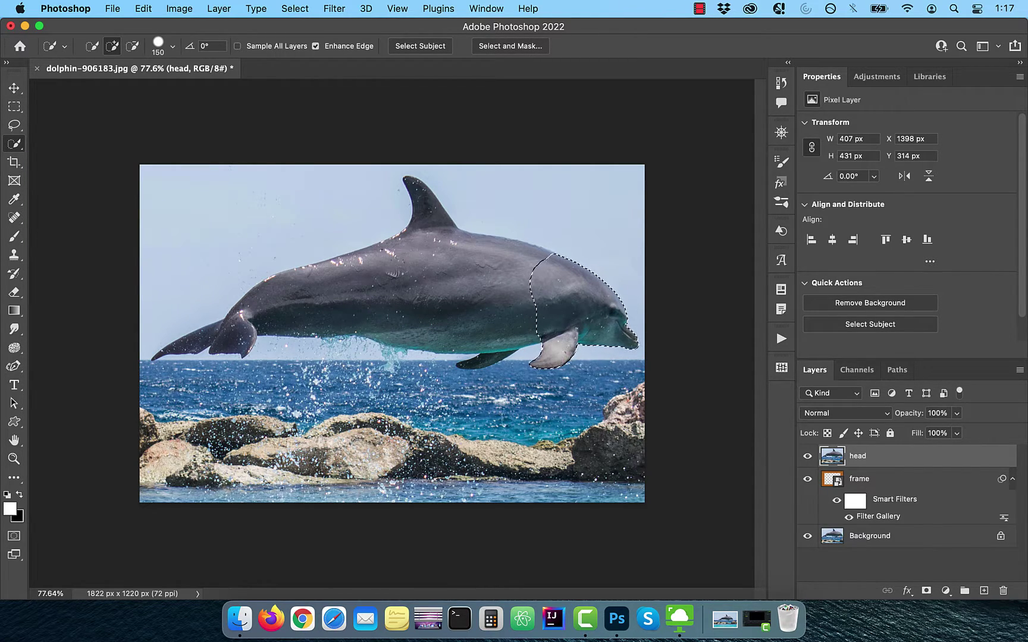
# - Mask the head layer and add a Drop Shadow: opacity 100%, distance 26, spread 27, size 59
pyautogui.click(927, 591)
pyautogui.click(907, 591)
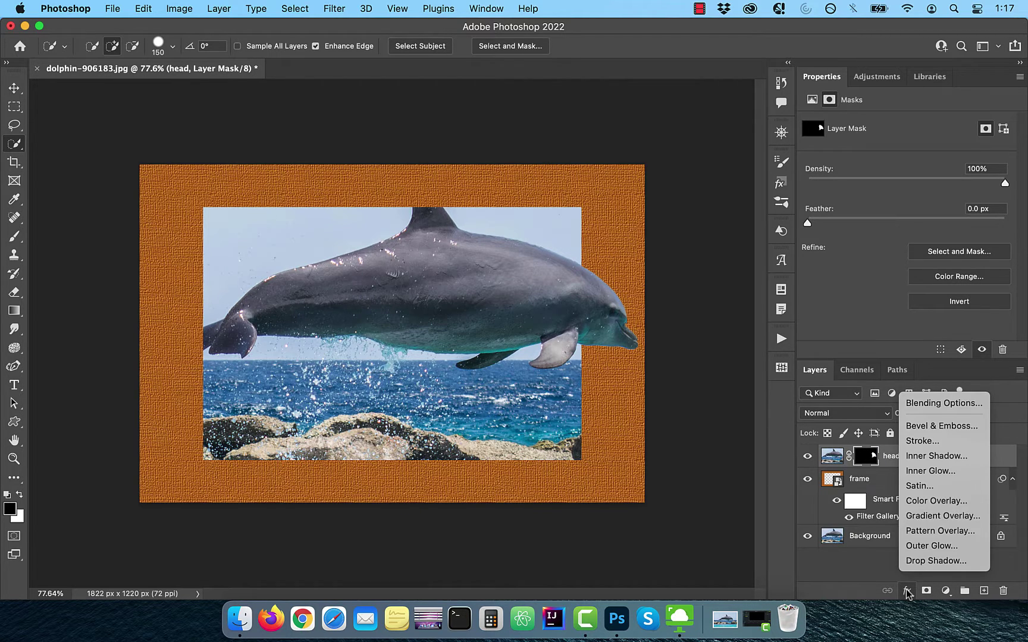
pyautogui.click(916, 563)
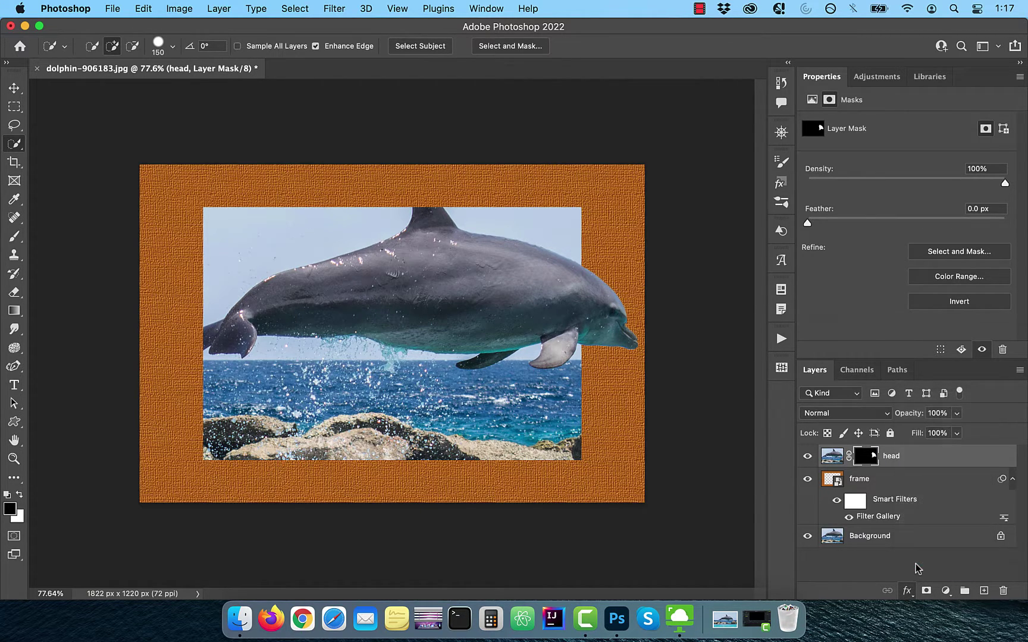
pyautogui.moveTo(743, 259); pyautogui.dragTo(890, 209)
pyautogui.moveTo(908, 283); pyautogui.dragTo(946, 282)
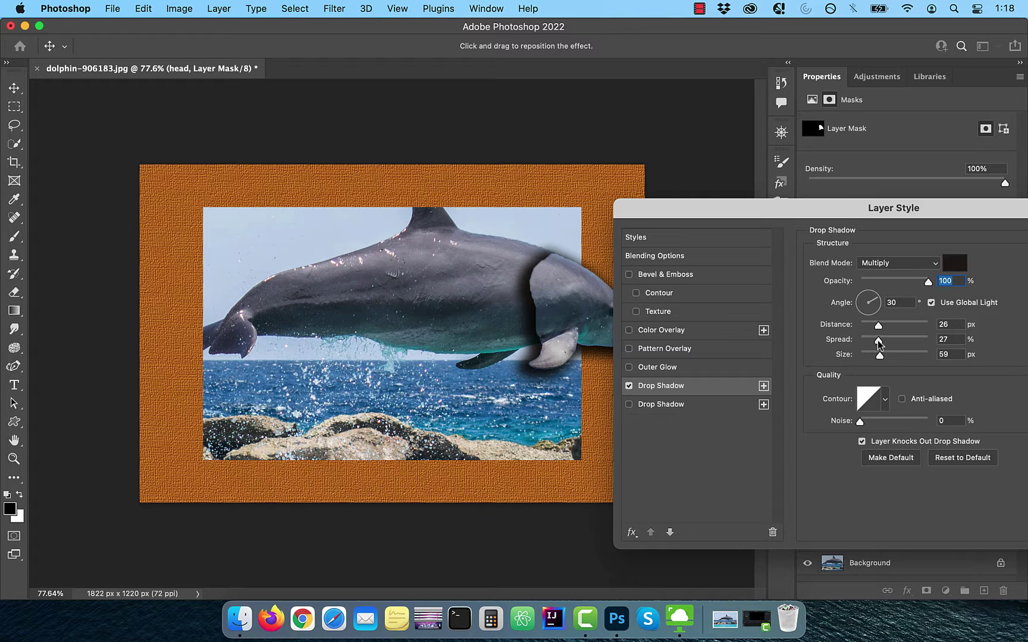
pyautogui.moveTo(938, 208); pyautogui.dragTo(773, 257)
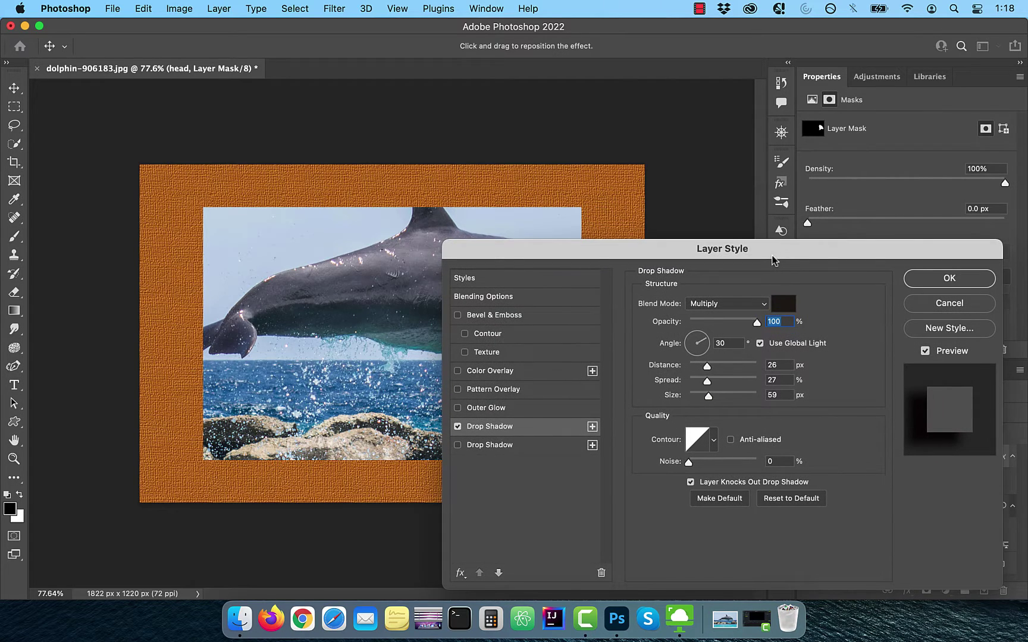
pyautogui.click(950, 283)
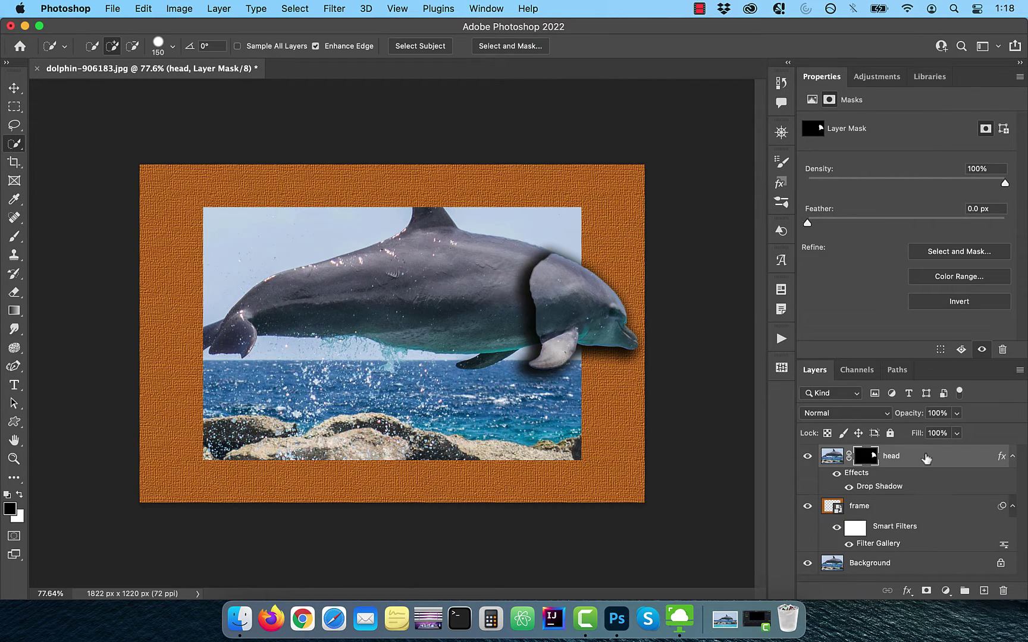
# - Split the head's drop shadow onto its own layer with Create Layer
pyautogui.rightClick(881, 492)
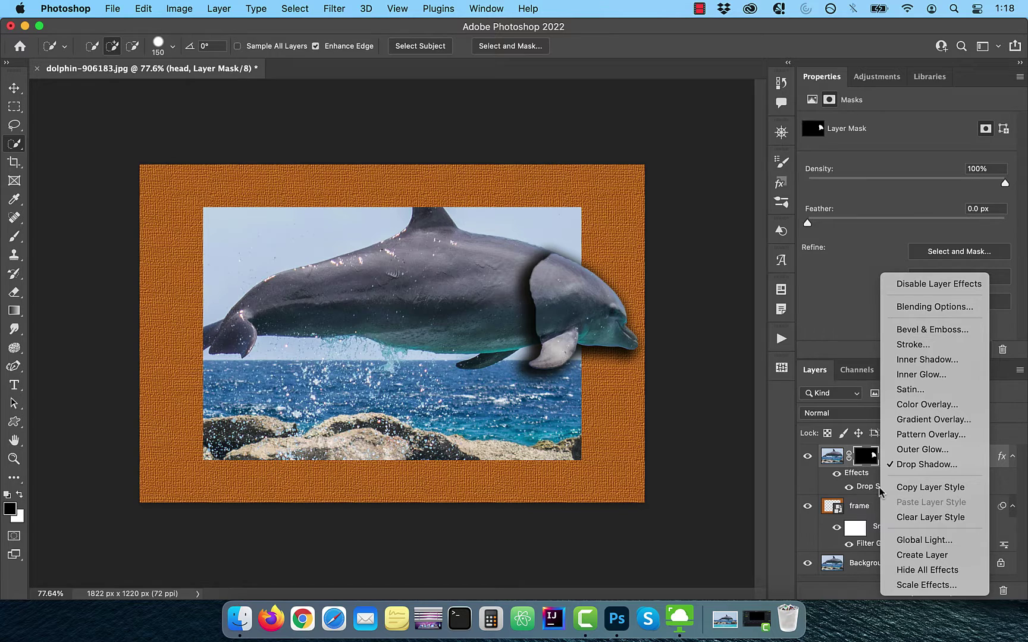
pyautogui.click(917, 556)
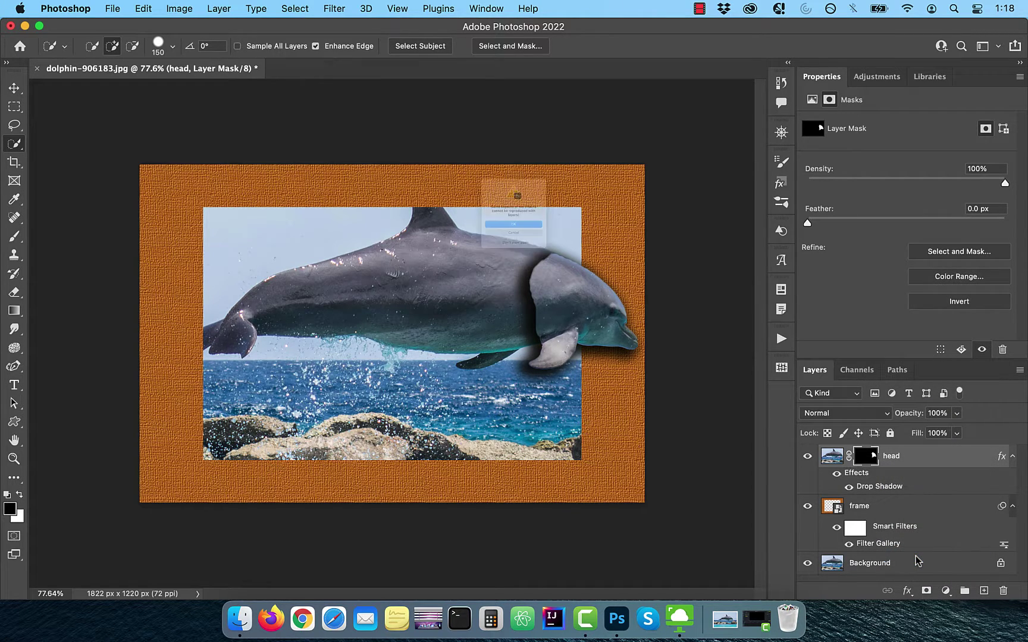
pyautogui.click(533, 244)
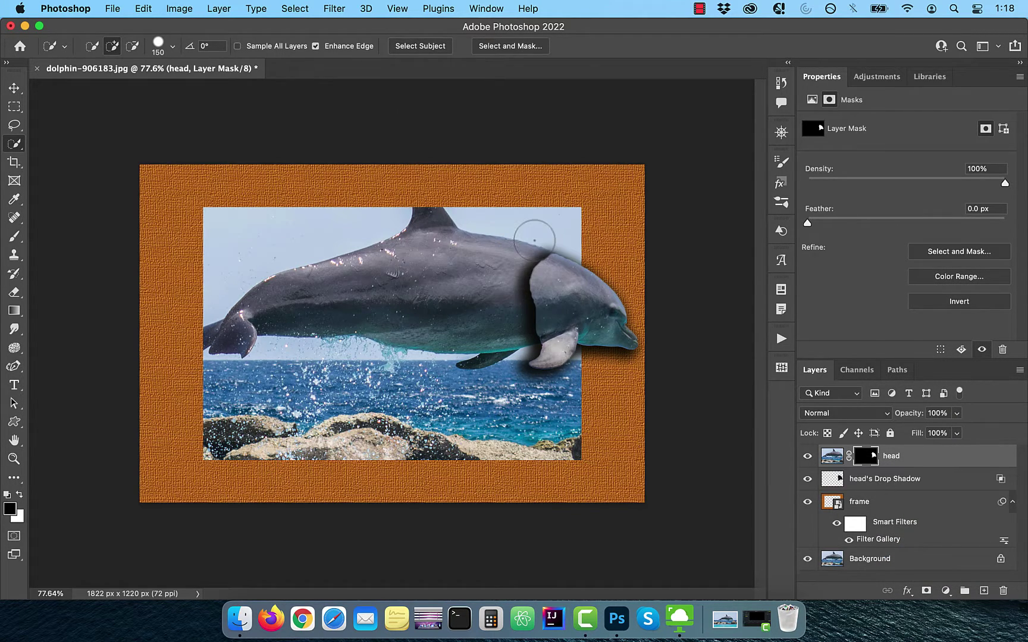
# - Mask the 'head's Drop Shadow' layer and brush out the shadow across the dolphin's body
pyautogui.click(914, 480)
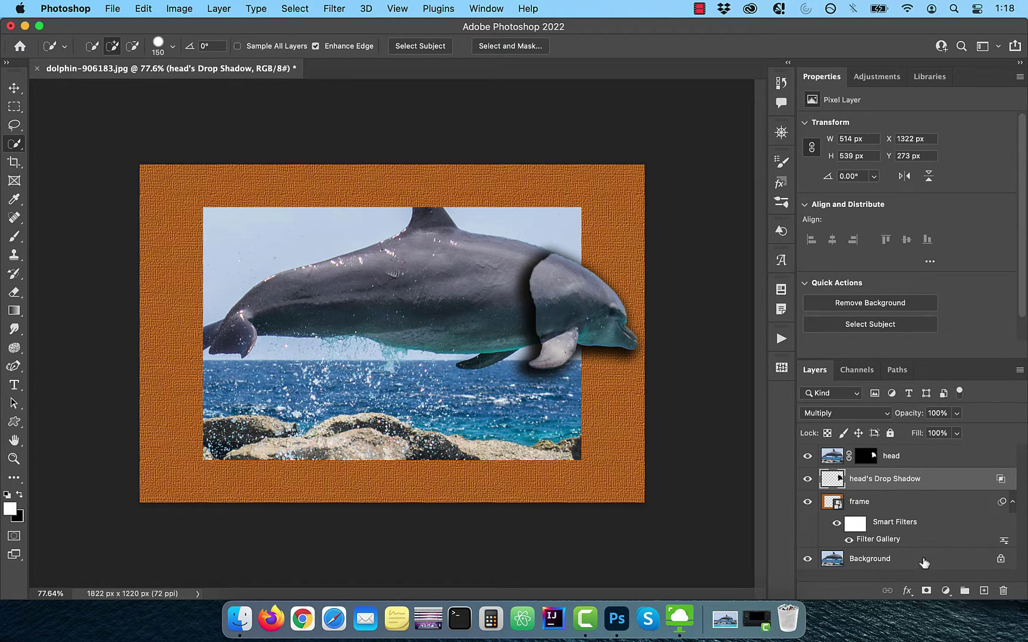
pyautogui.click(927, 590)
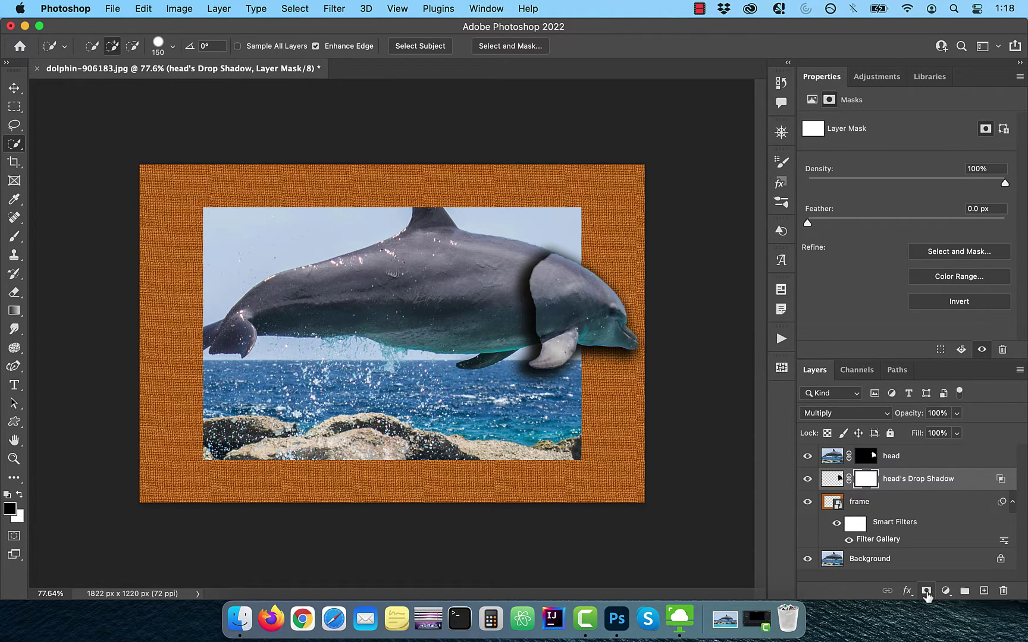
pyautogui.click(15, 239)
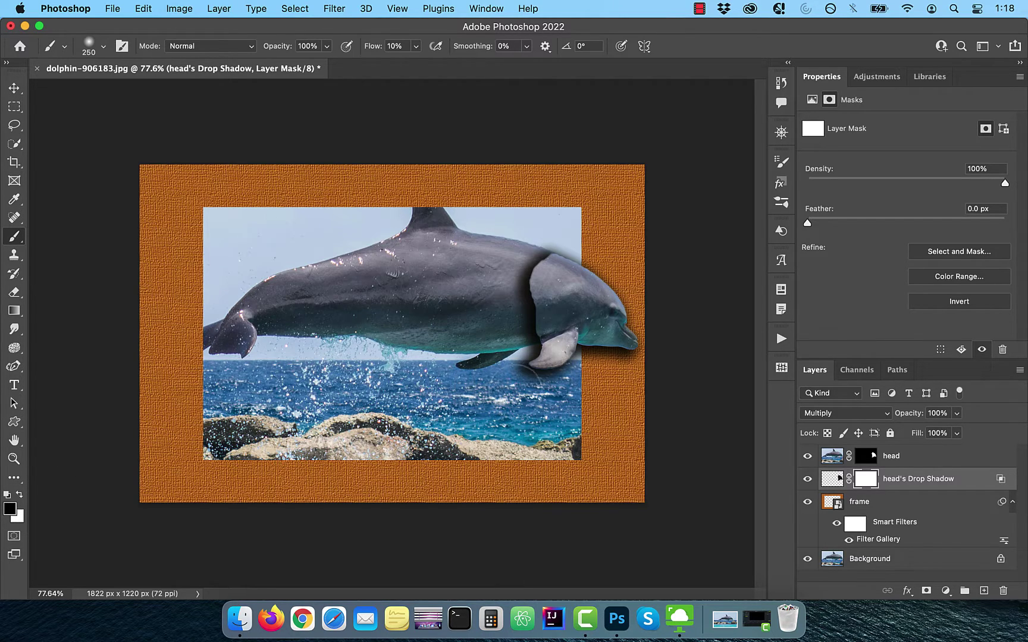
pyautogui.moveTo(512, 369)
pyautogui.mouseDown()
pyautogui.moveTo(535, 297)
pyautogui.moveTo(523, 345)
pyautogui.mouseUp()
pyautogui.scroll(3, 508, 366)
pyautogui.scroll(-2, 517, 344)
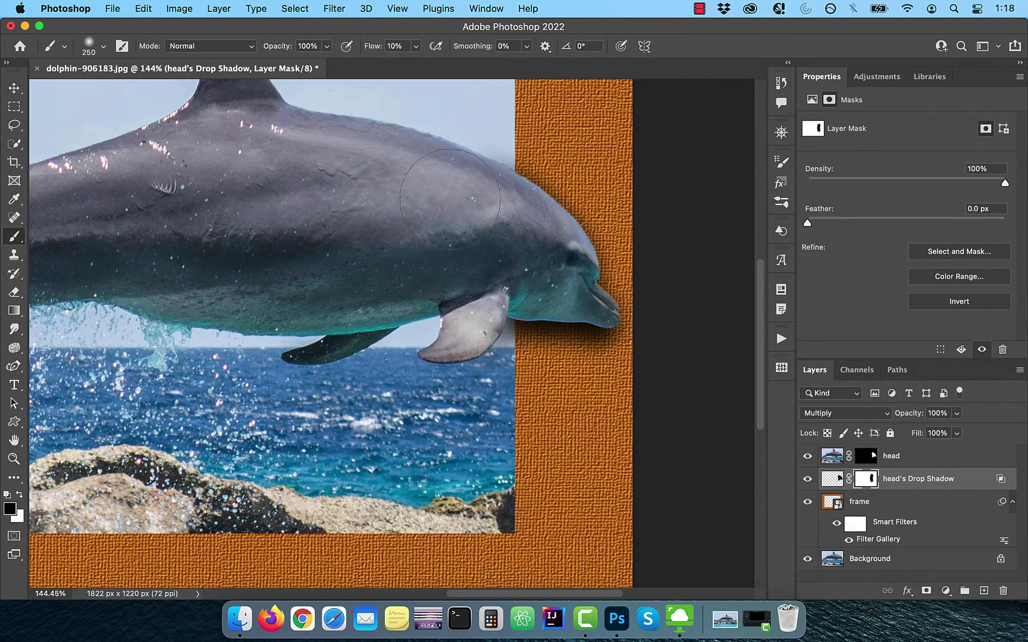
pyautogui.scroll(-3, 517, 344)
pyautogui.press('[')
pyautogui.press('[')
pyautogui.press('[')
pyautogui.press('[')
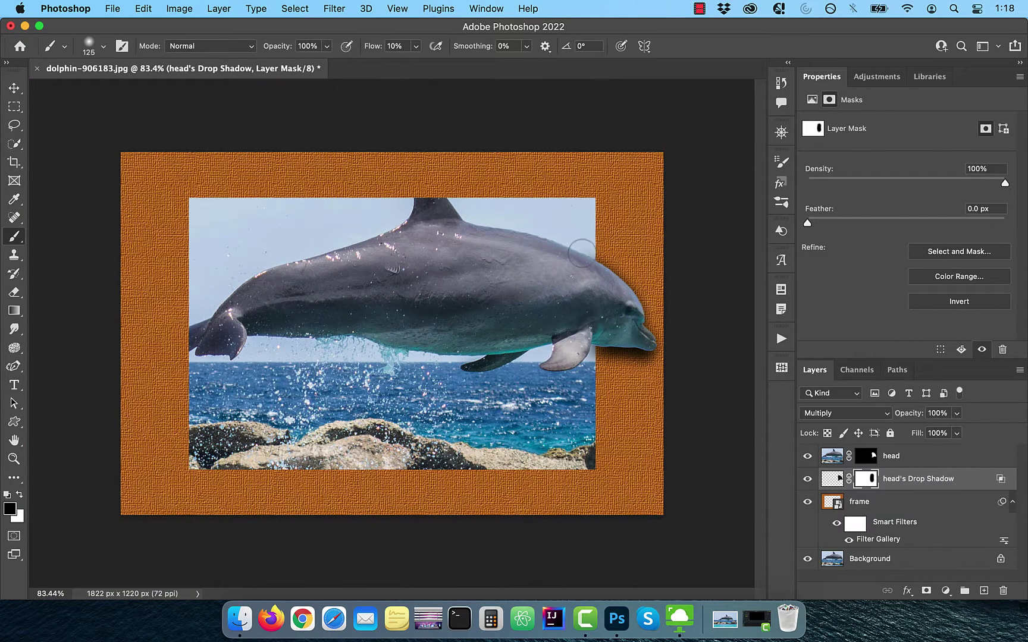
pyautogui.press('x')
pyautogui.hotkey('alt', ']')
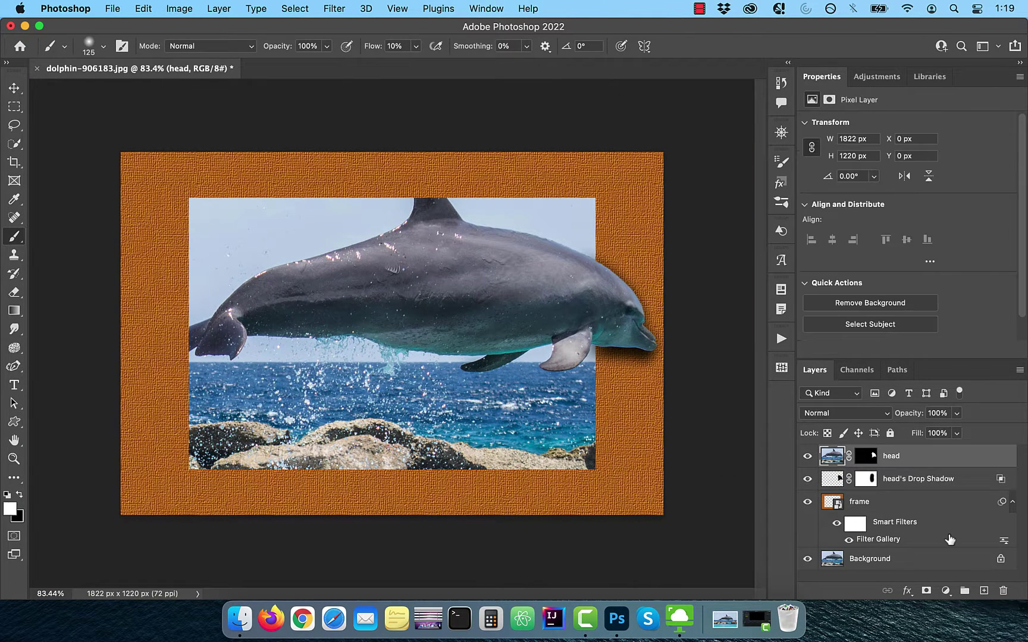
# - Add vertical text 'IMAGINE' on the frame's right side with the Vertical Type Tool
pyautogui.click(984, 591)
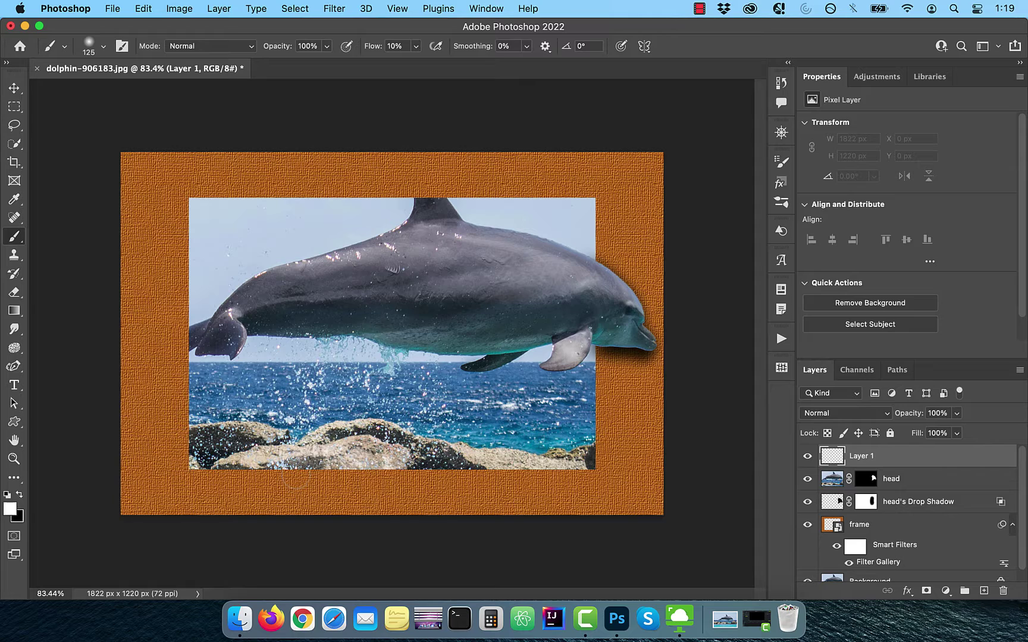
pyautogui.click(13, 385)
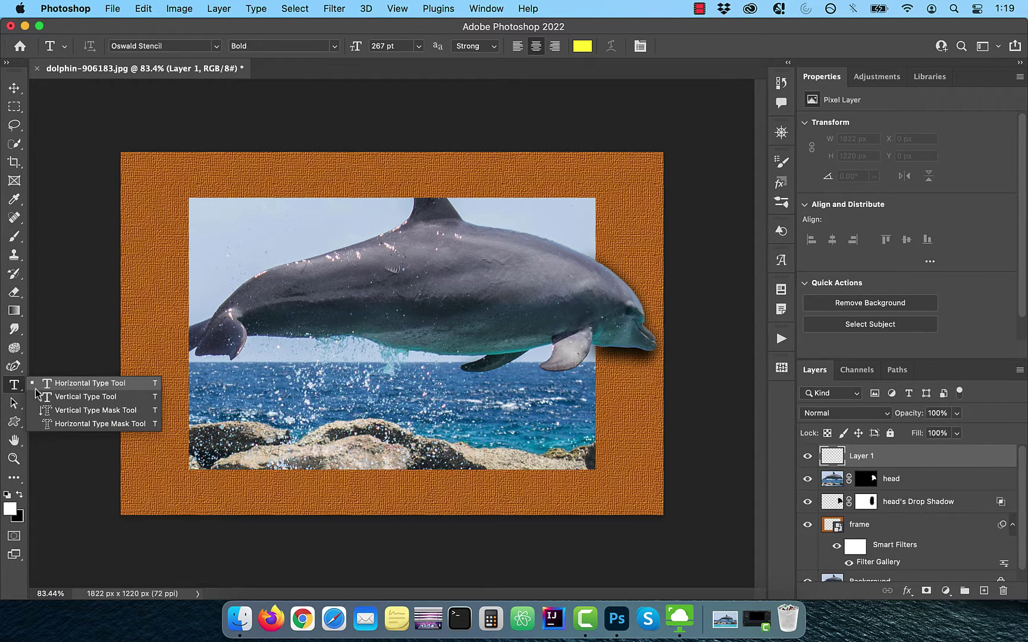
pyautogui.click(88, 396)
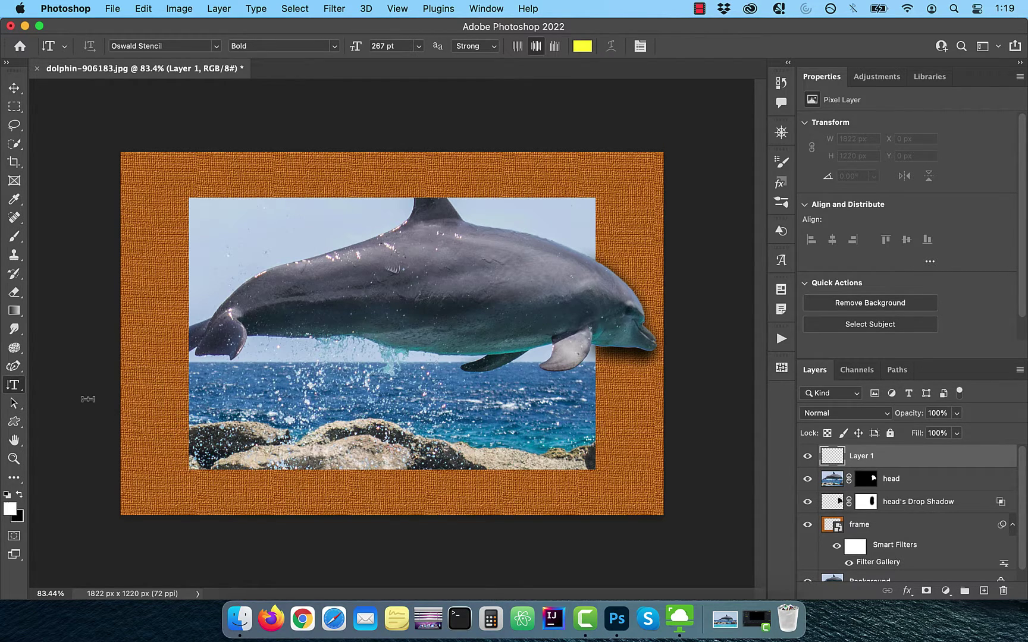
pyautogui.click(627, 205)
pyautogui.press('BackSpace')
pyautogui.write('IMAGINE')
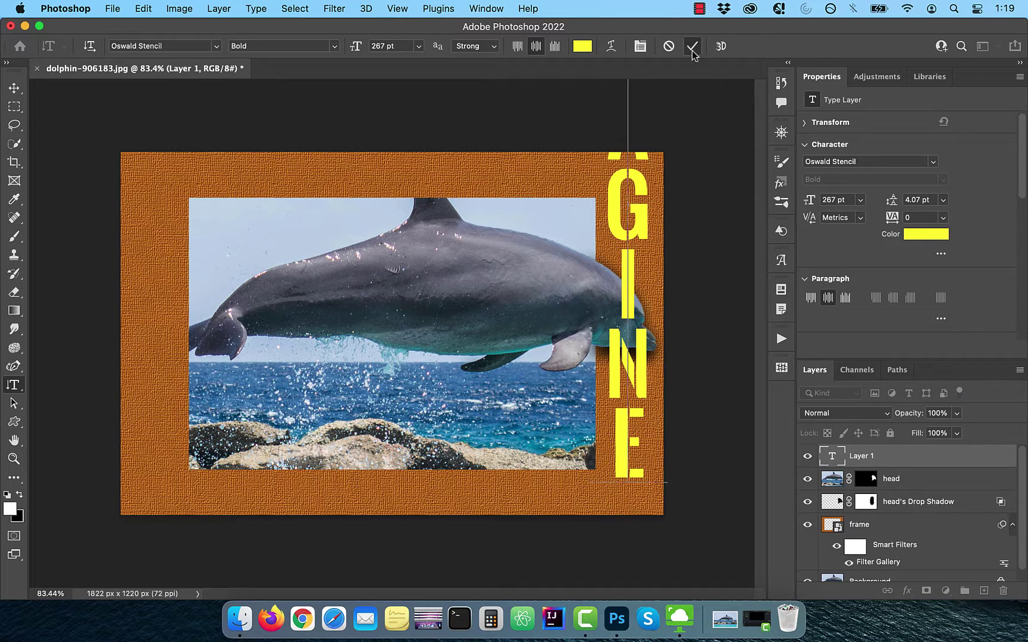
pyautogui.click(692, 46)
# - Resize the IMAGINE text to fit the right frame border and centre it vertically
pyautogui.press('v')
pyautogui.moveTo(600, 478); pyautogui.dragTo(623, 294)
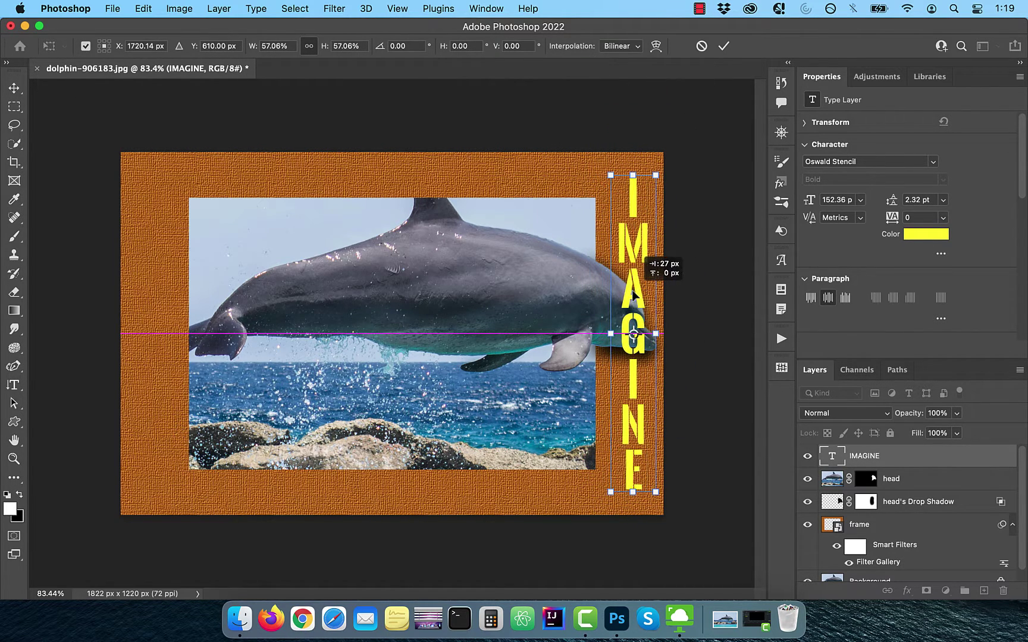
pyautogui.moveTo(625, 175); pyautogui.dragTo(626, 165)
pyautogui.moveTo(624, 232); pyautogui.dragTo(624, 231)
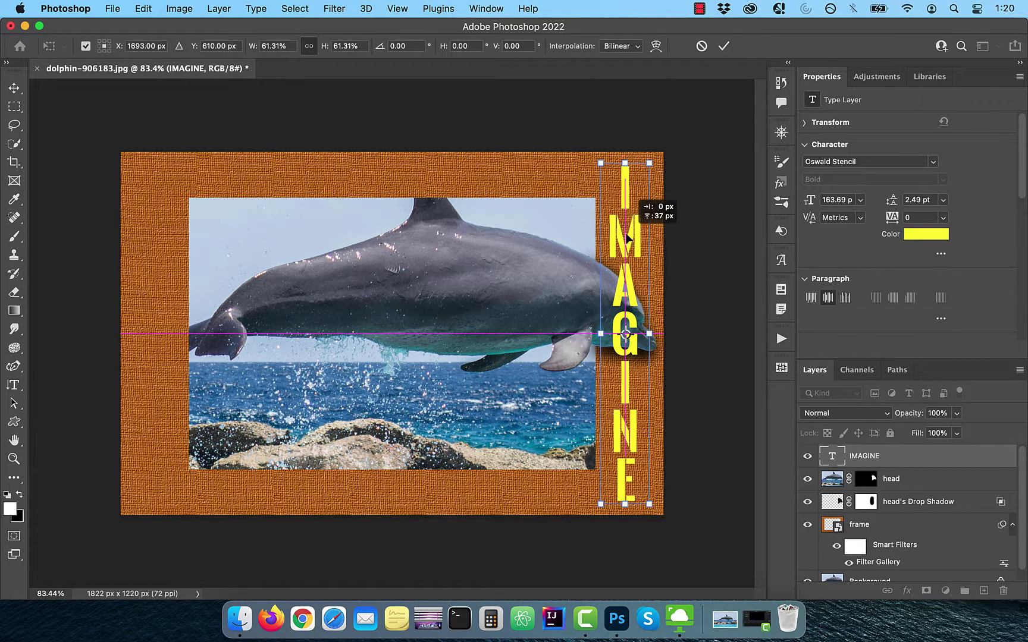
pyautogui.press('Return')
# - Move the IMAGINE layer below head and set its blend mode to Overlay
pyautogui.moveTo(885, 459); pyautogui.dragTo(869, 485)
pyautogui.click(859, 415)
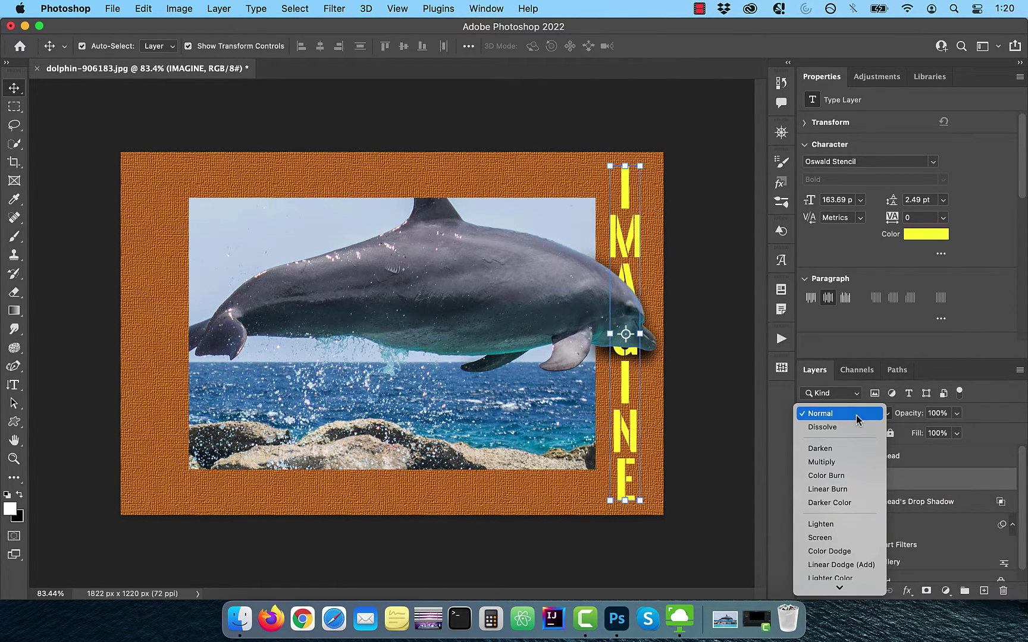
pyautogui.click(845, 506)
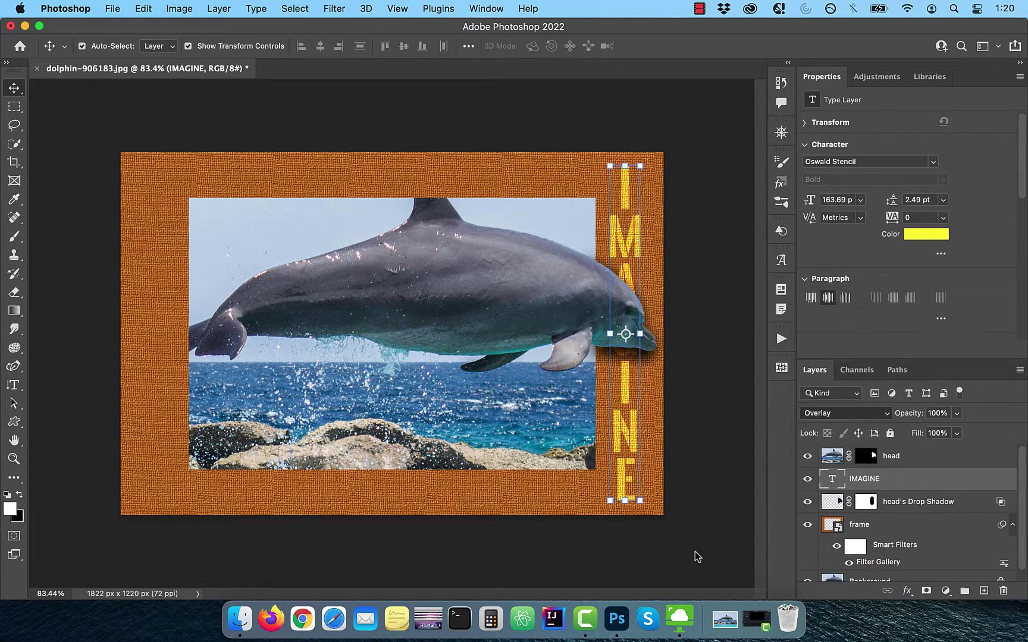
pyautogui.click(874, 515)
pyautogui.click(906, 590)
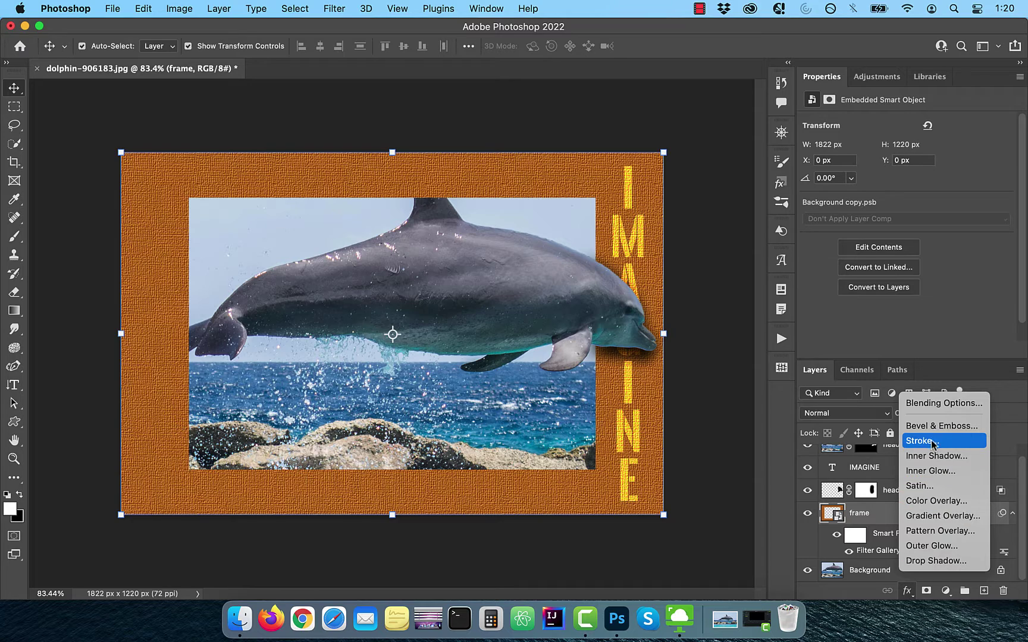
# - Add a Bevel & Emboss to the frame with Inner Bevel style and 200% depth
pyautogui.click(792, 514)
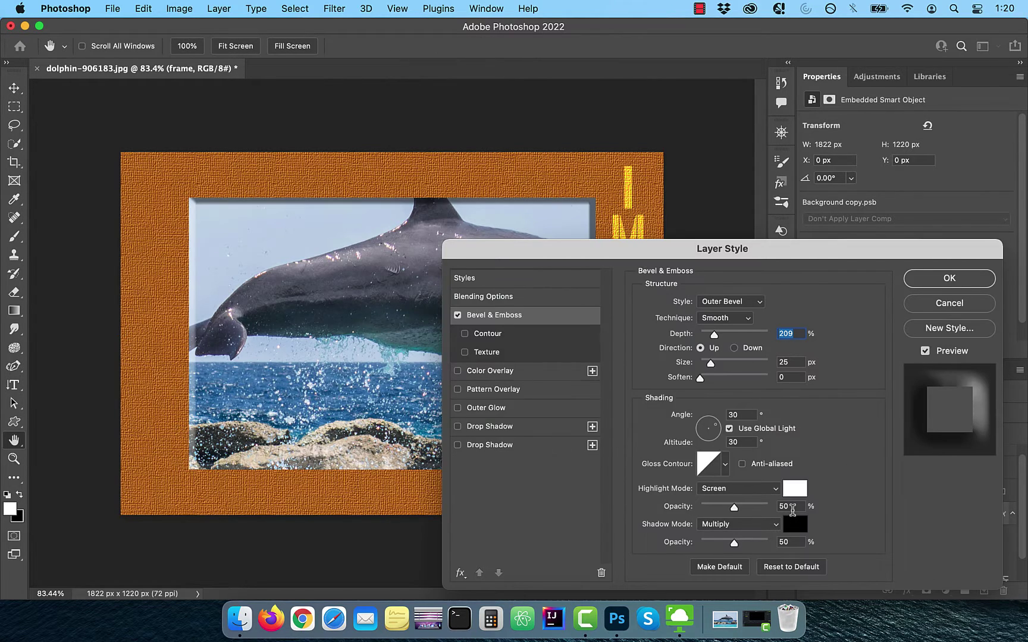
pyautogui.click(758, 303)
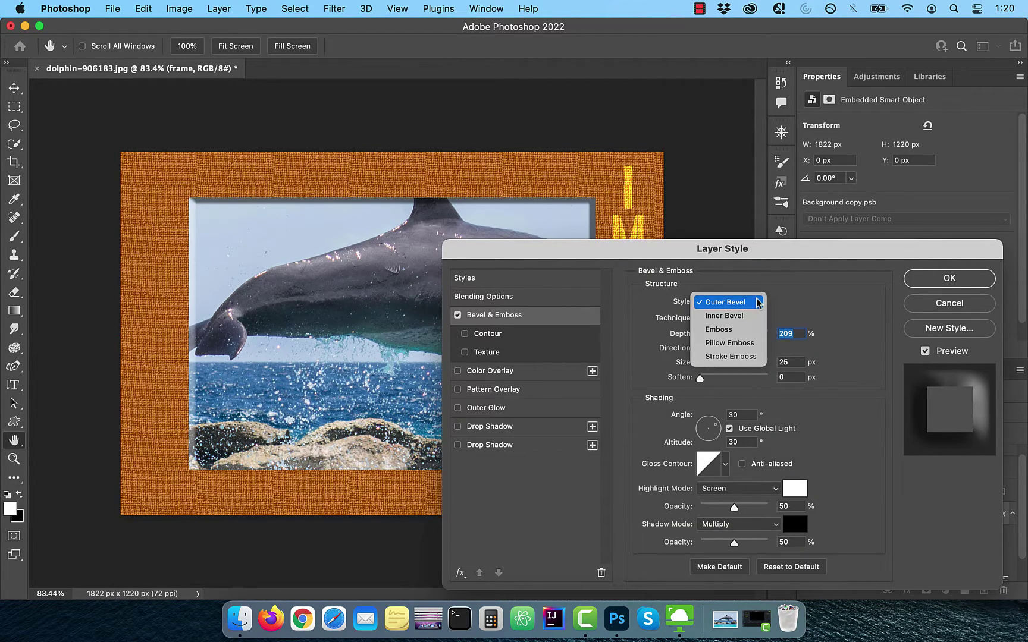
pyautogui.click(750, 320)
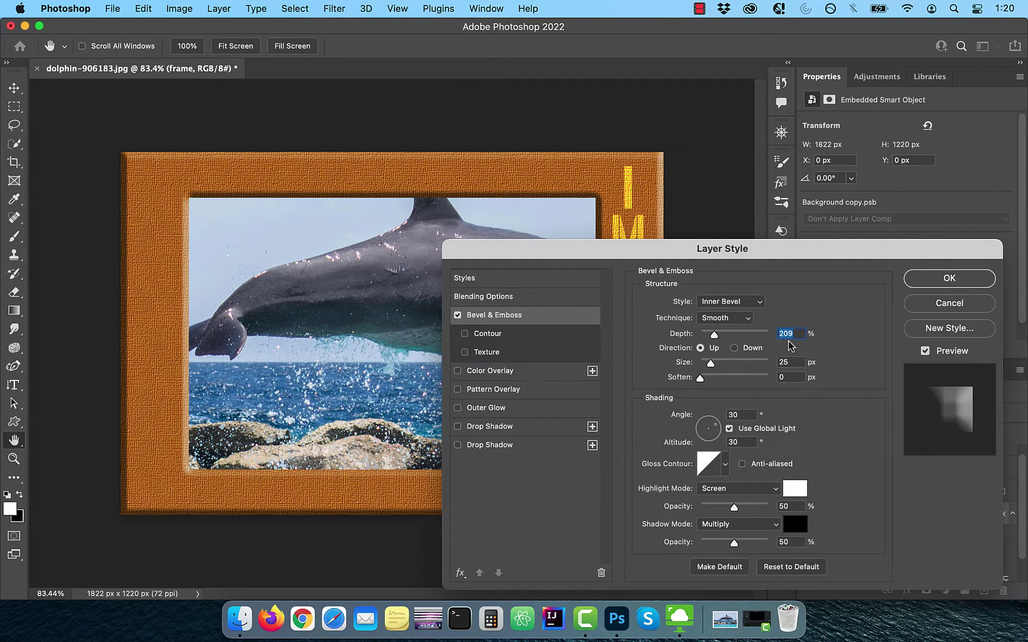
pyautogui.write('200')
pyautogui.click(949, 279)
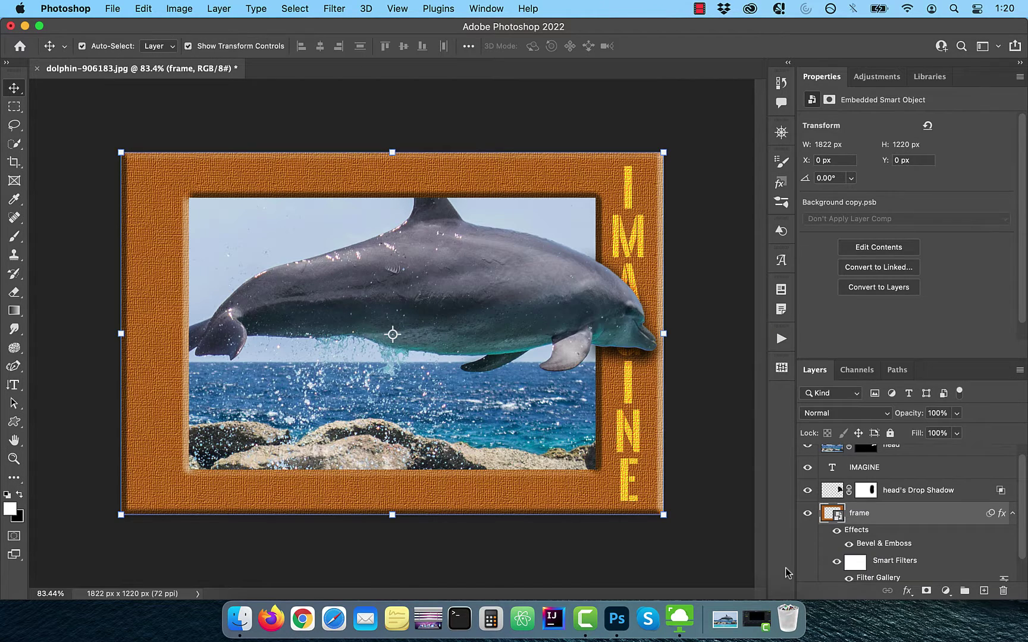
# - Add a Curves adjustment above the head layer and shape an S-curve, raising highlights and lowering shadows
pyautogui.click(892, 456)
pyautogui.click(946, 591)
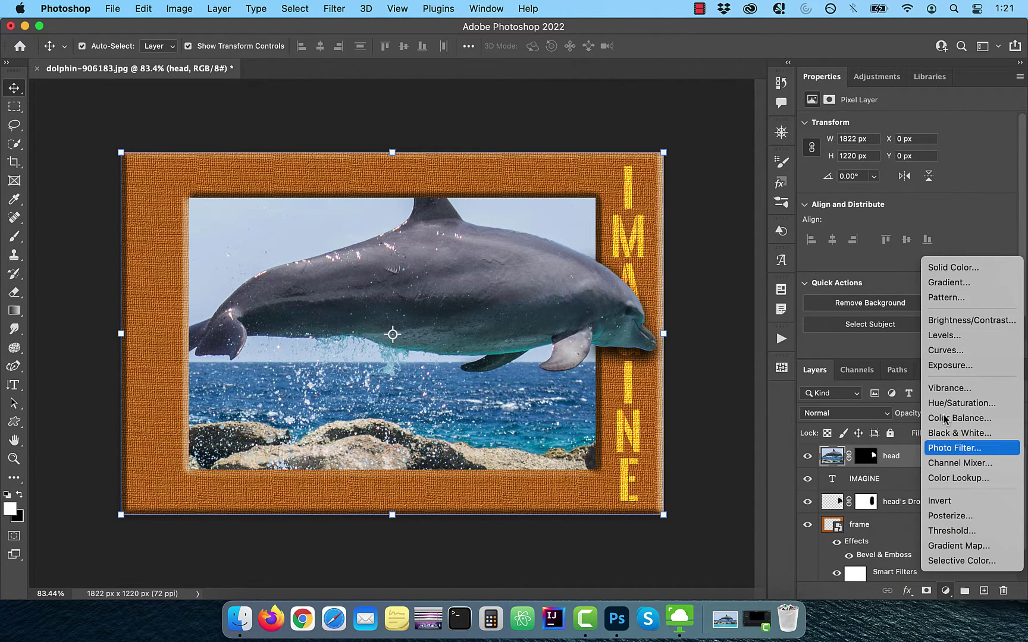
pyautogui.click(910, 512)
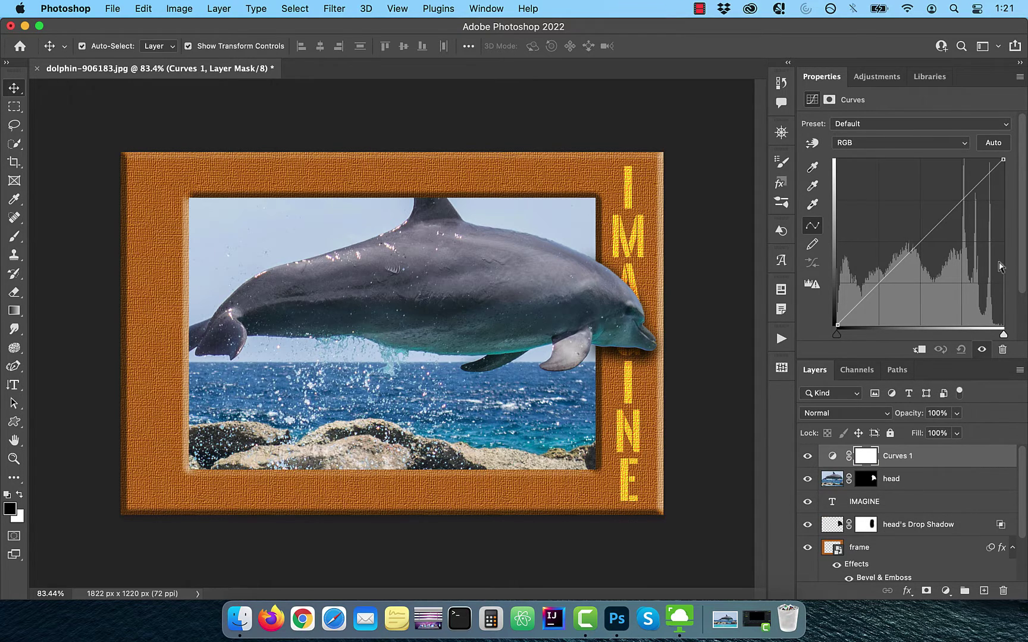
pyautogui.moveTo(962, 202); pyautogui.dragTo(959, 199)
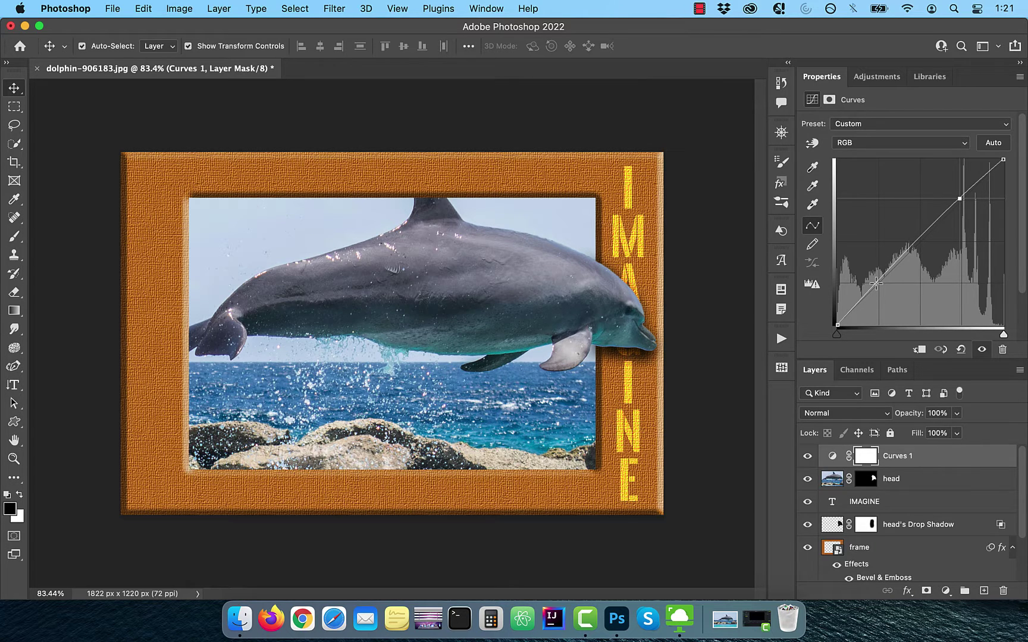
pyautogui.moveTo(877, 284); pyautogui.dragTo(881, 286)
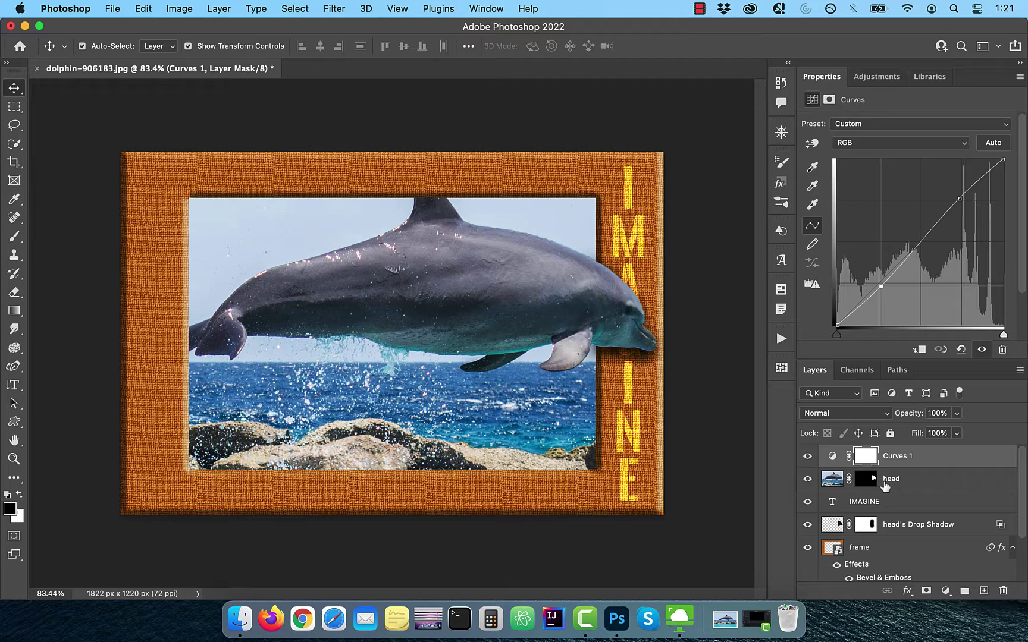
pyautogui.scroll(-3, 885, 487)
pyautogui.keyDown('alt'); pyautogui.click(807, 571); pyautogui.keyUp('alt')
pyautogui.keyDown('alt'); pyautogui.click(808, 571); pyautogui.keyUp('alt')
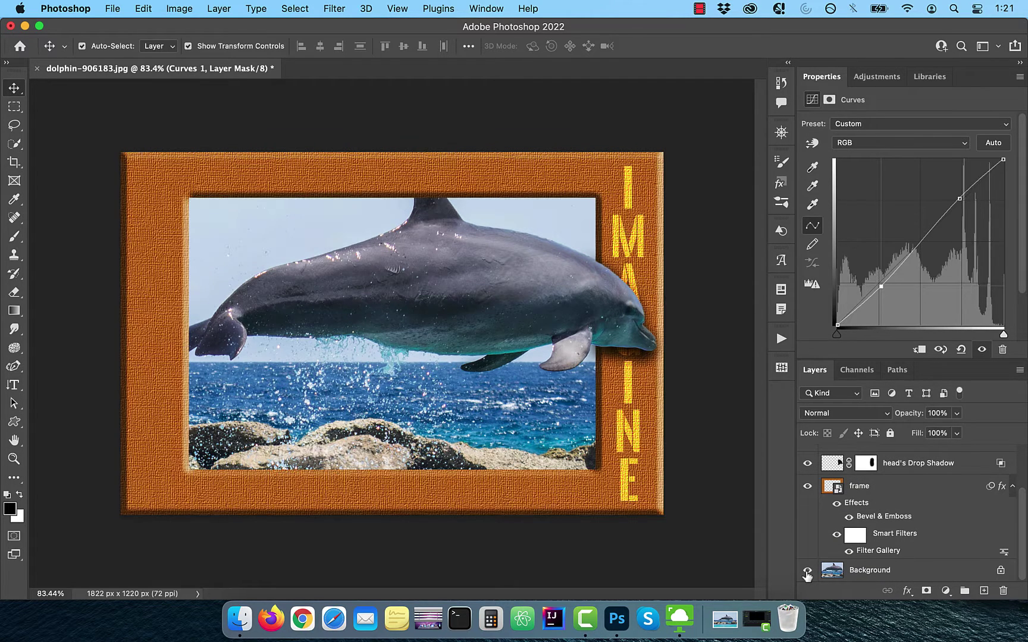
pyautogui.keyDown('alt'); pyautogui.click(807, 571); pyautogui.keyUp('alt')
pyautogui.keyDown('alt'); pyautogui.click(808, 572); pyautogui.keyUp('alt')
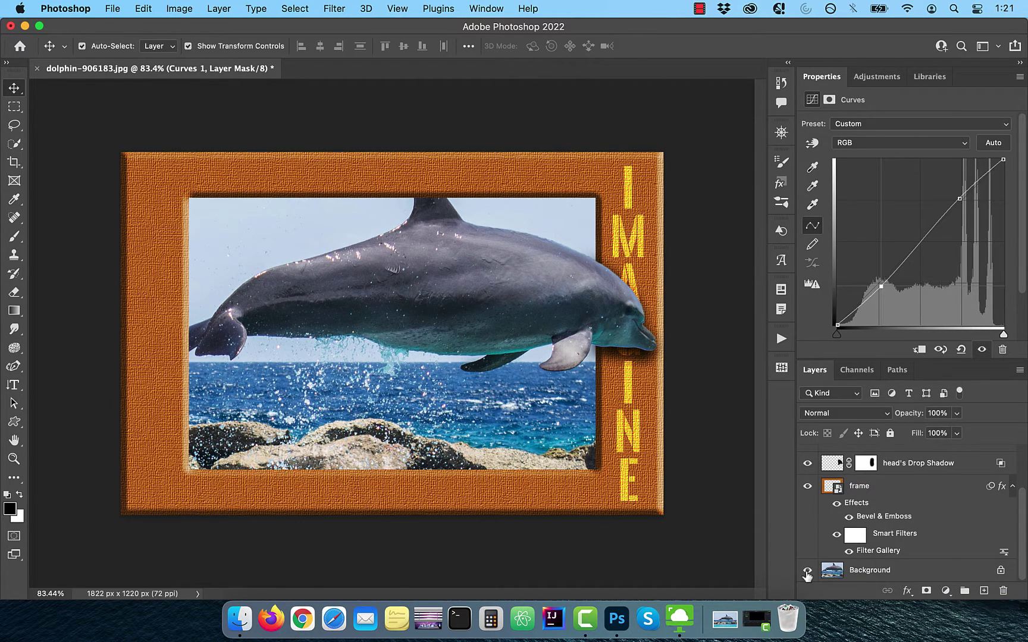
pyautogui.keyDown('alt'); pyautogui.click(807, 572); pyautogui.keyUp('alt')
pyautogui.keyDown('alt'); pyautogui.click(807, 572); pyautogui.keyUp('alt')
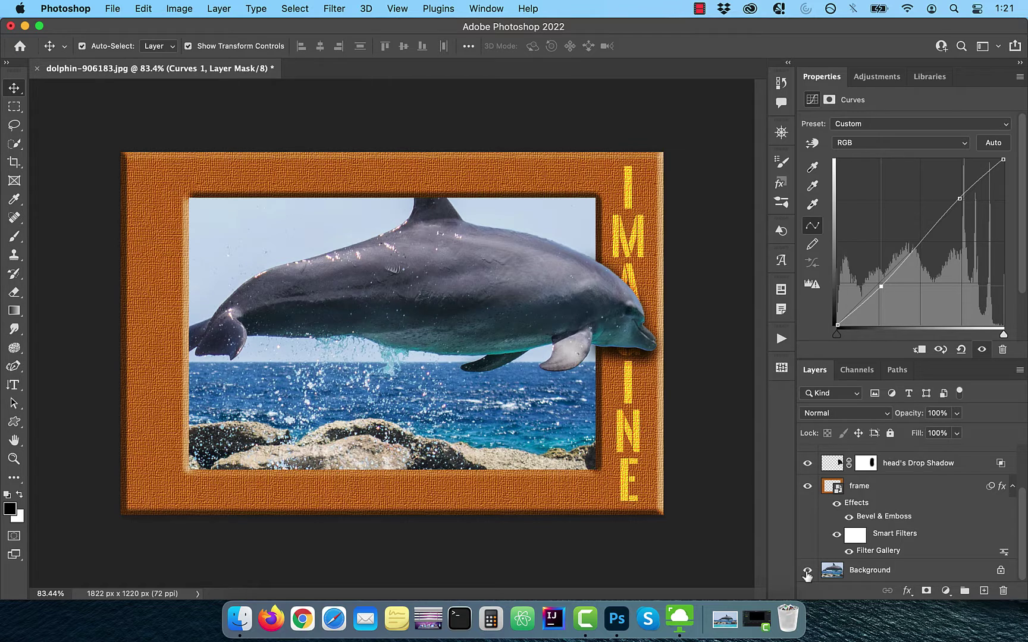